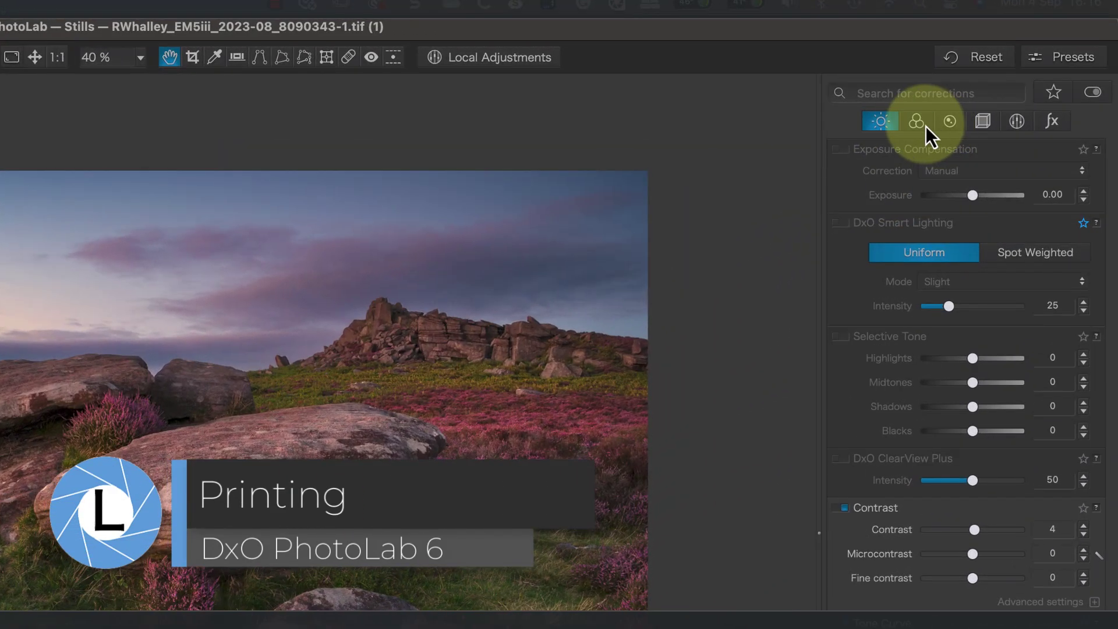
Step: Turn on soft proofing for the heather photo in the Color palette
left_click(926, 127)
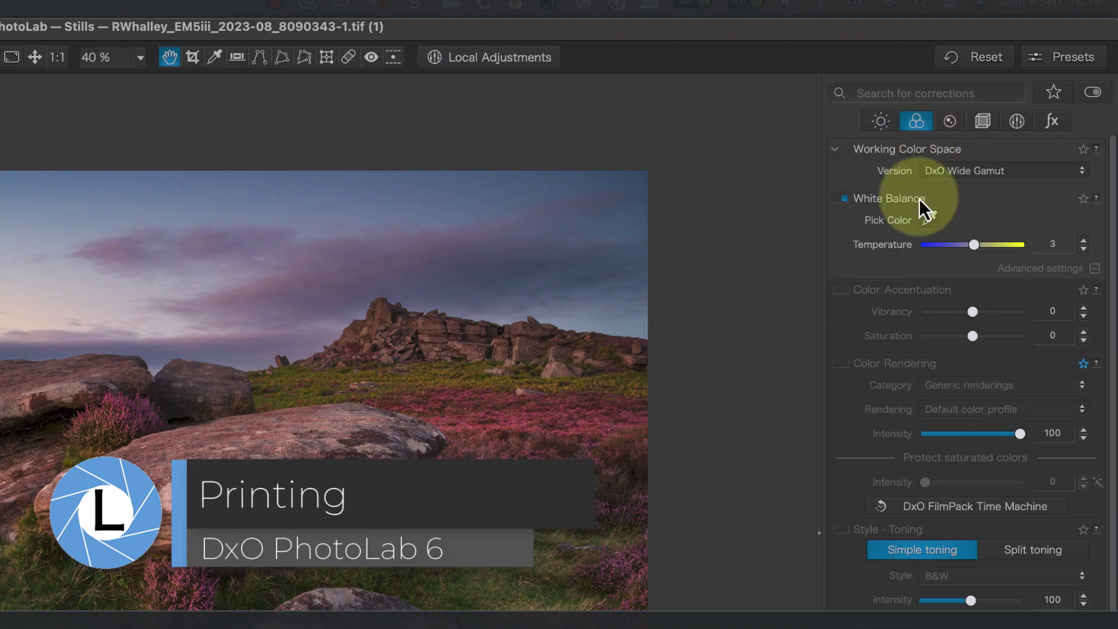
scroll(916, 335, "down", 5)
scroll(916, 337, "down", 3)
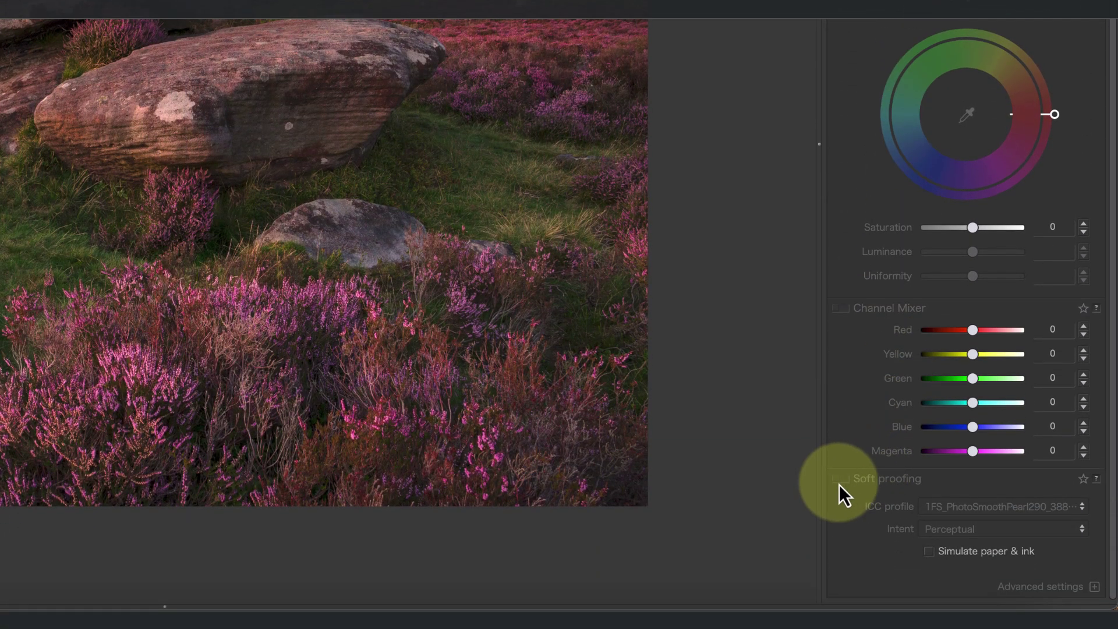
left_click(844, 479)
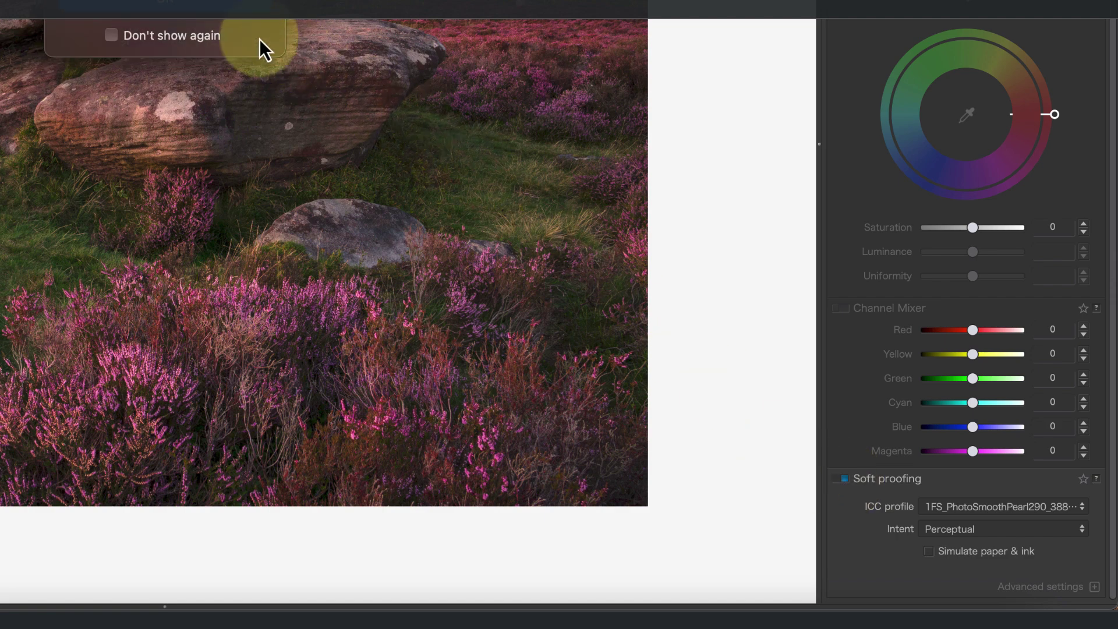
left_click(287, 44)
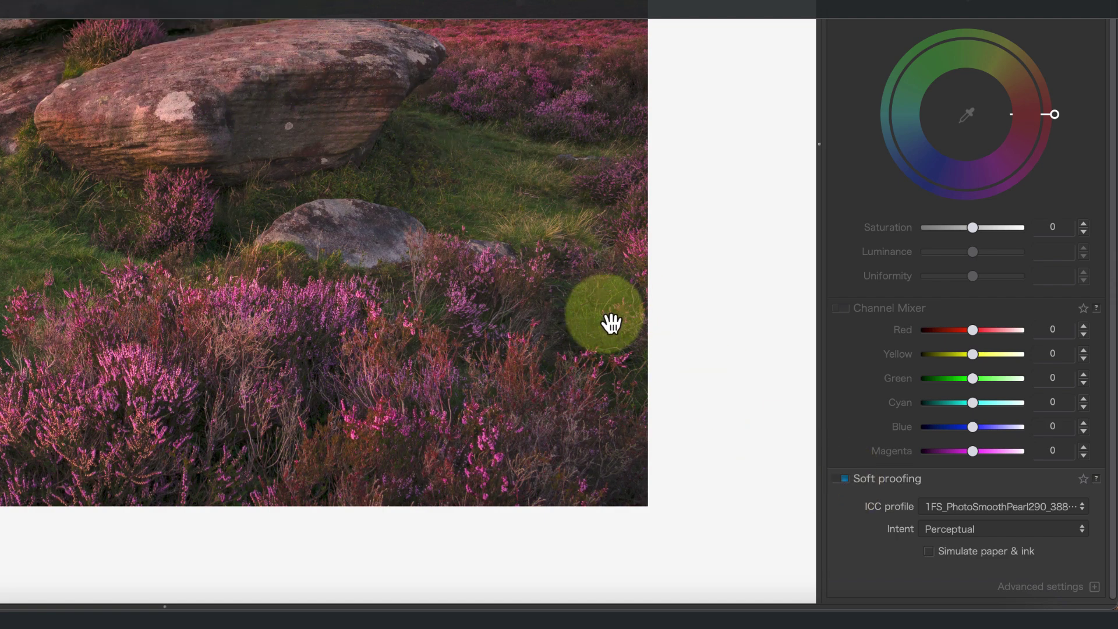
Step: Keep the PhotoSmoothPearl290 proof profile, use Relative intent, and simulate paper and ink
left_click(997, 510)
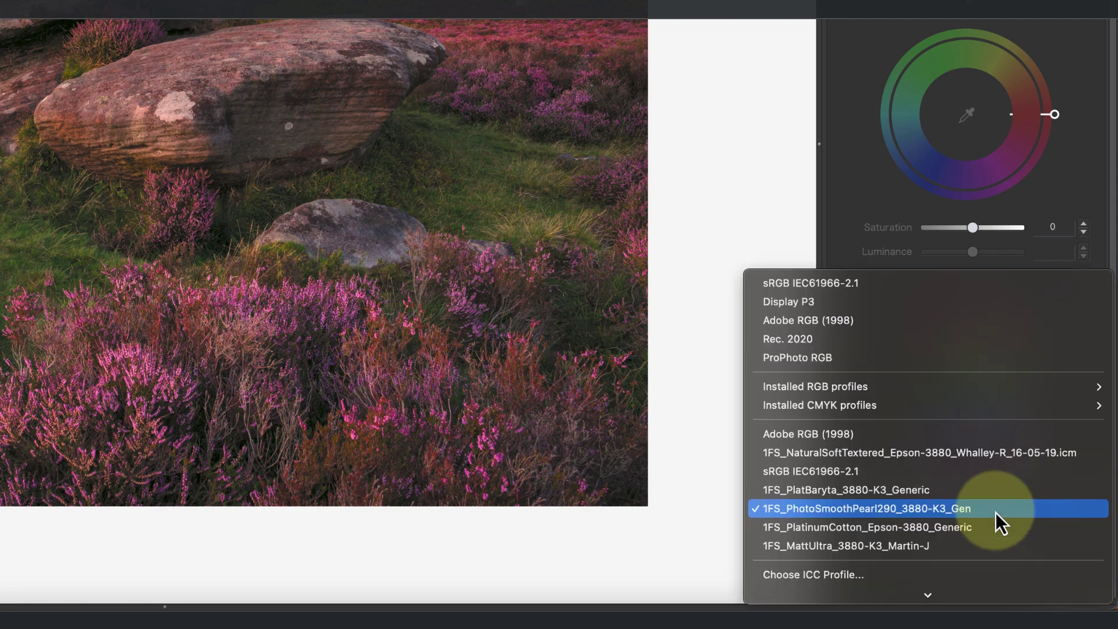
left_click(884, 511)
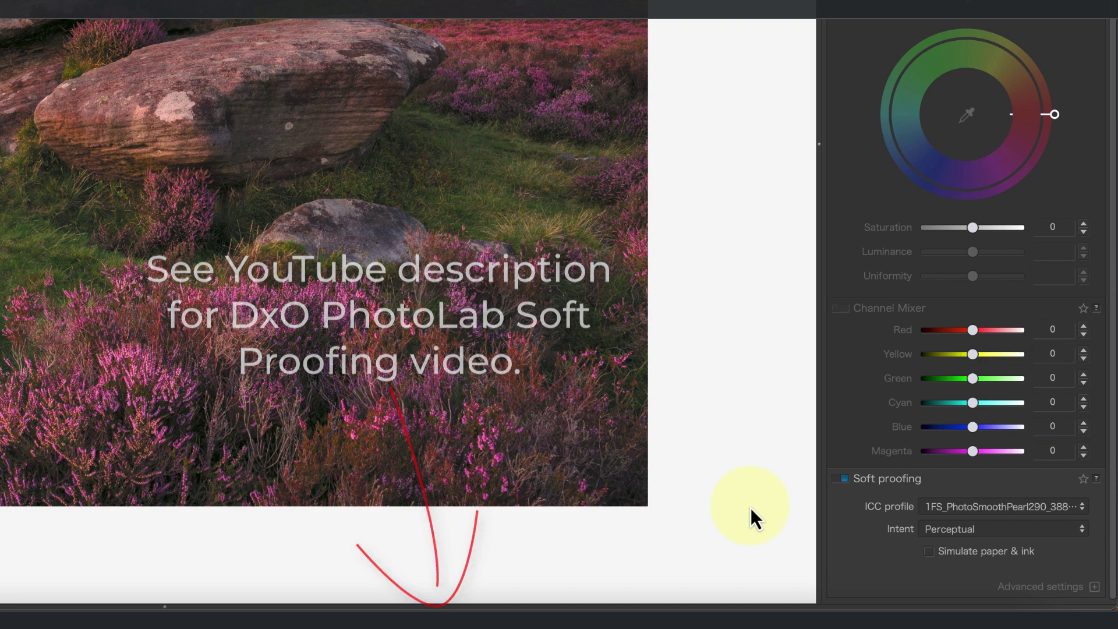
left_click(939, 529)
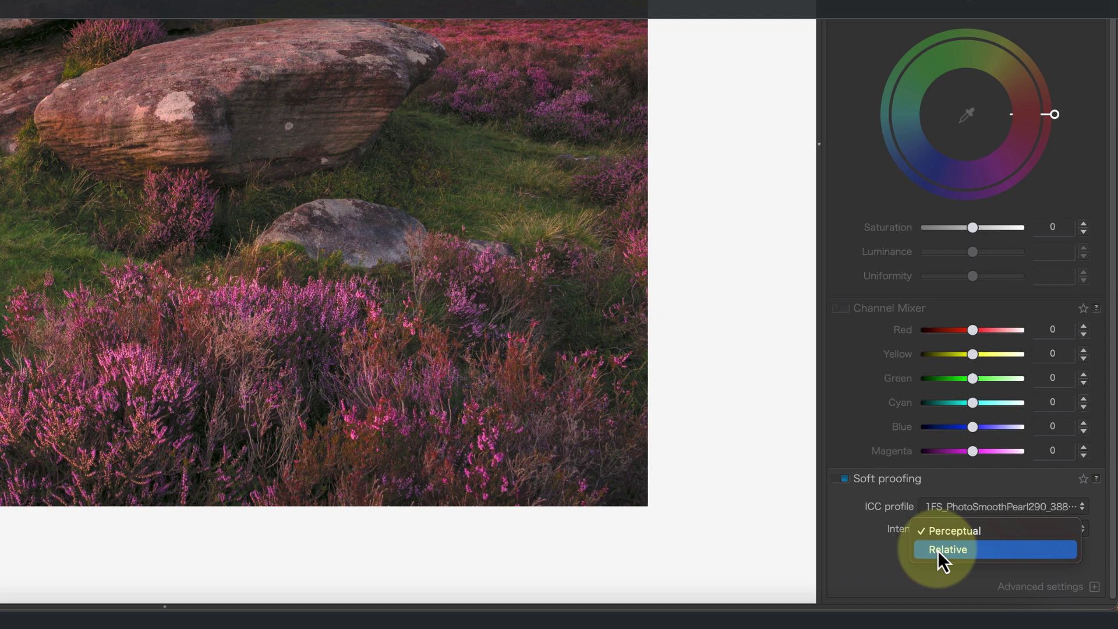
left_click(938, 551)
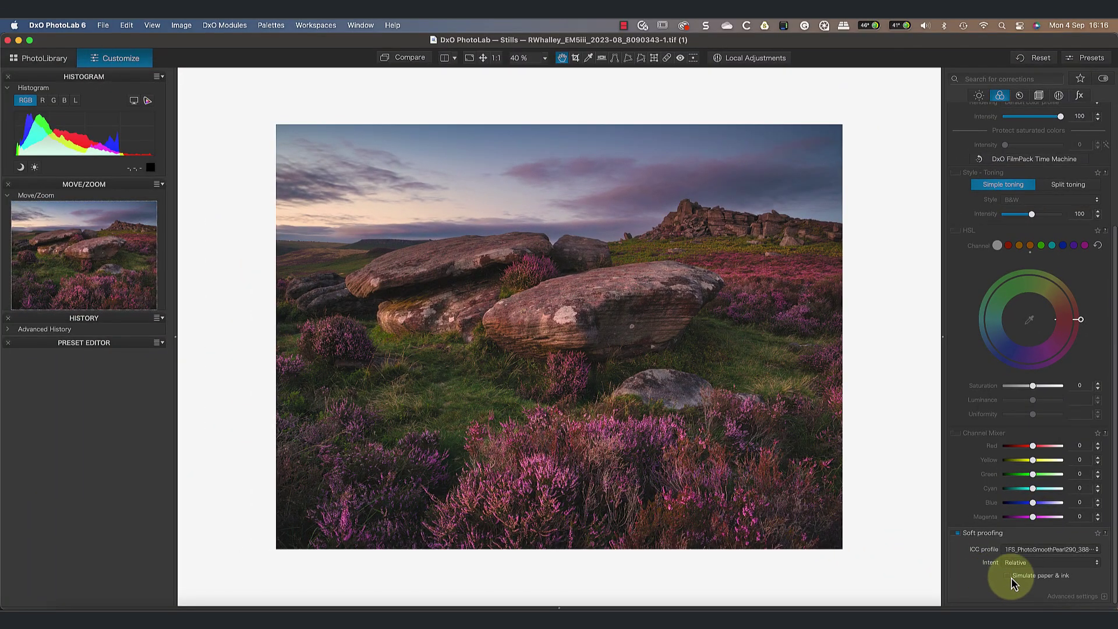
left_click(1009, 575)
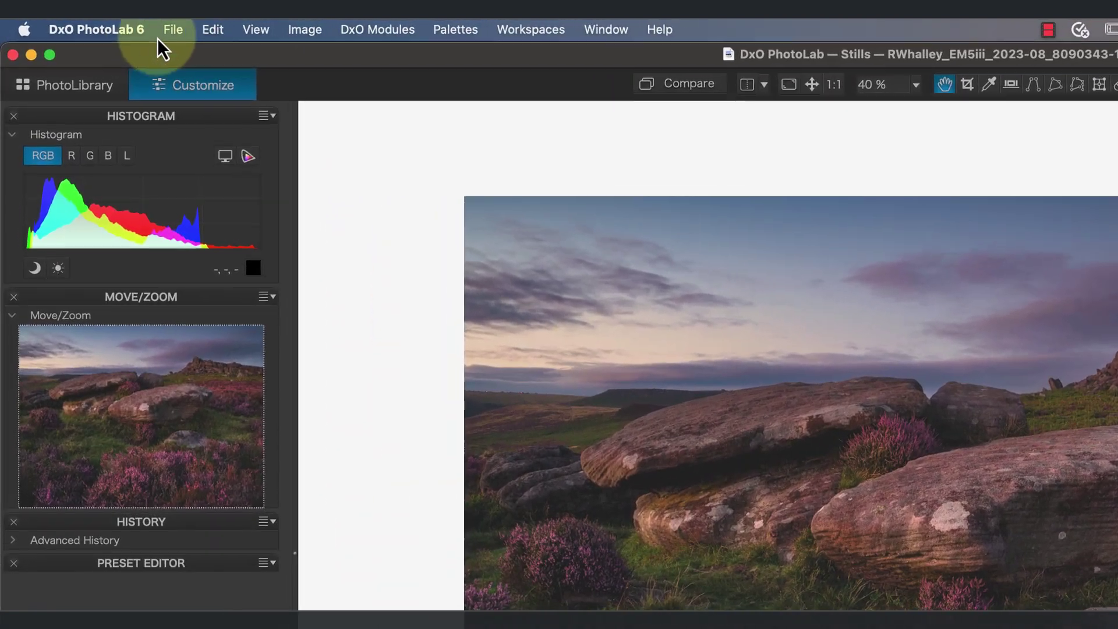
Step: Format the page for the Epson Stylus Pro 3880 on A4 landscape and confirm
left_click(100, 25)
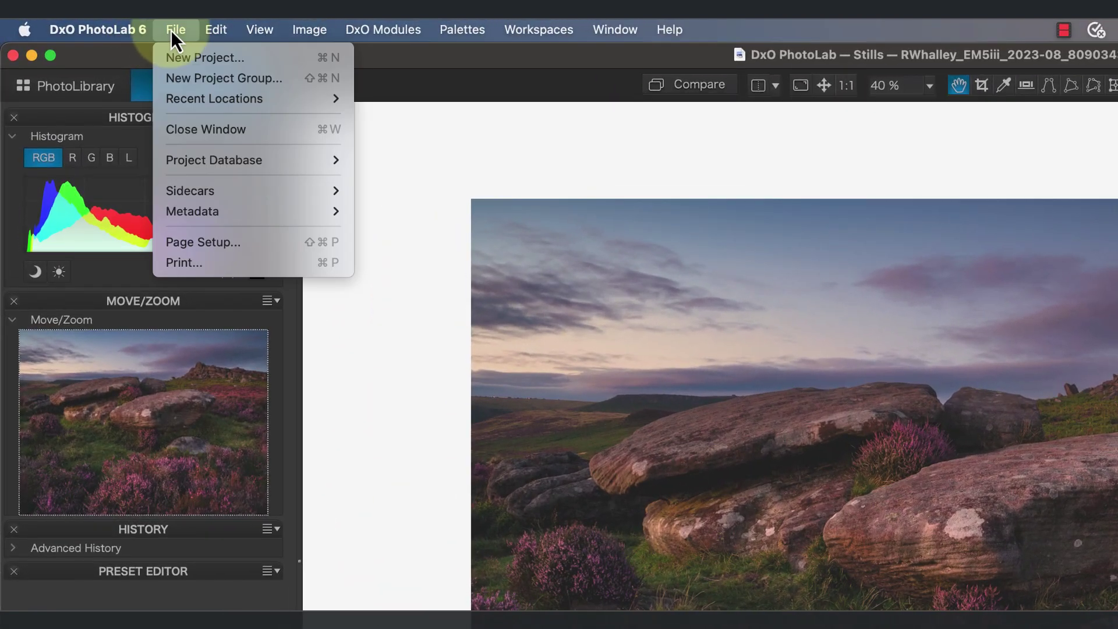
left_click(226, 244)
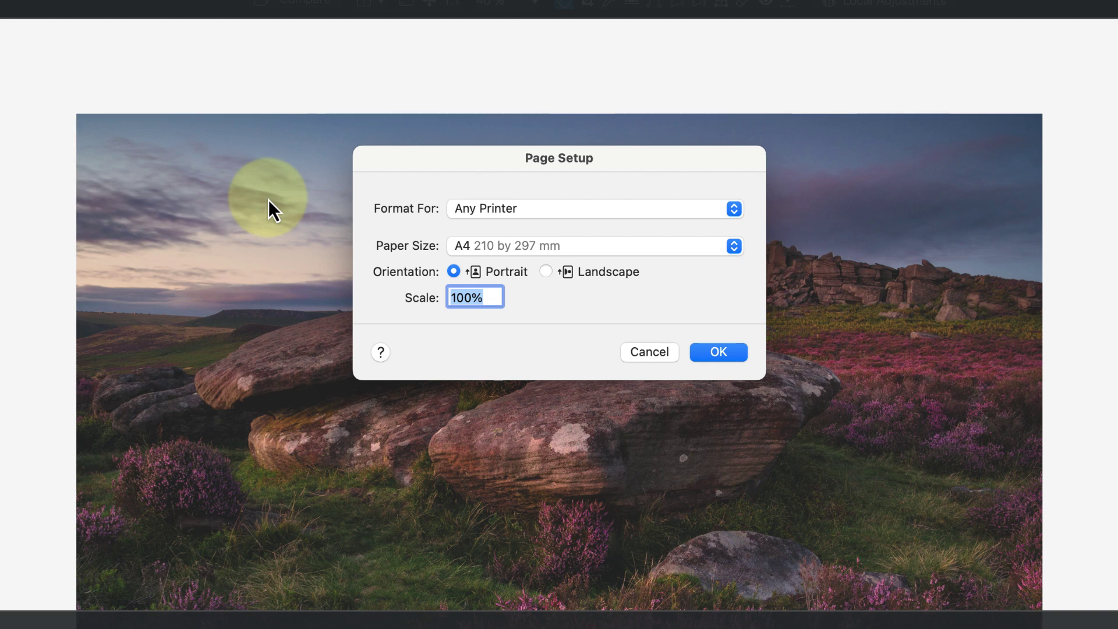
left_click(526, 211)
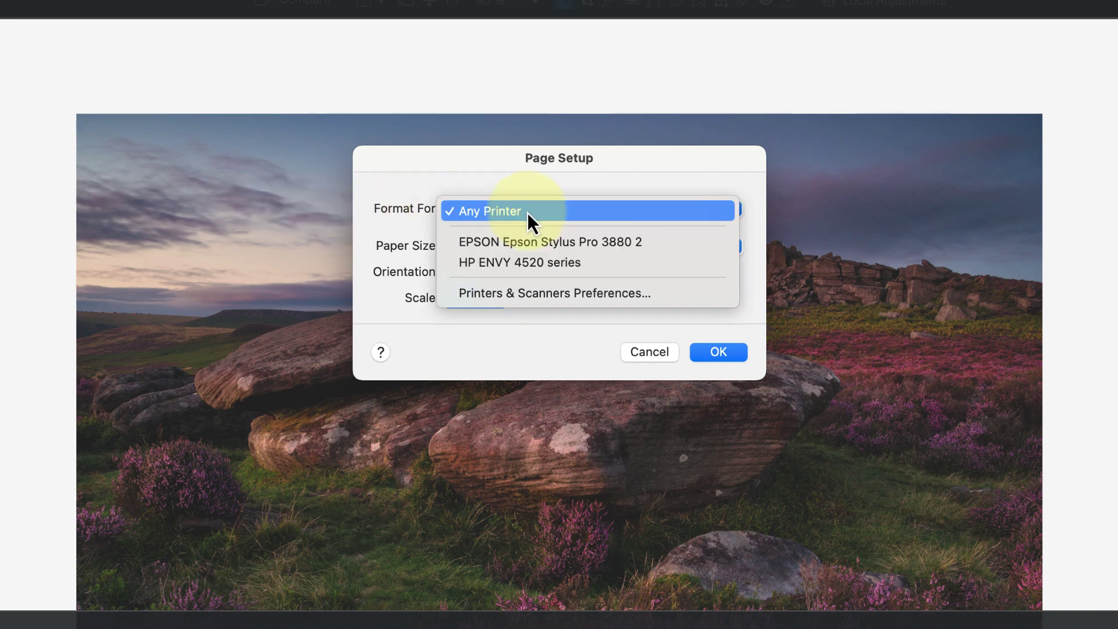
left_click(535, 242)
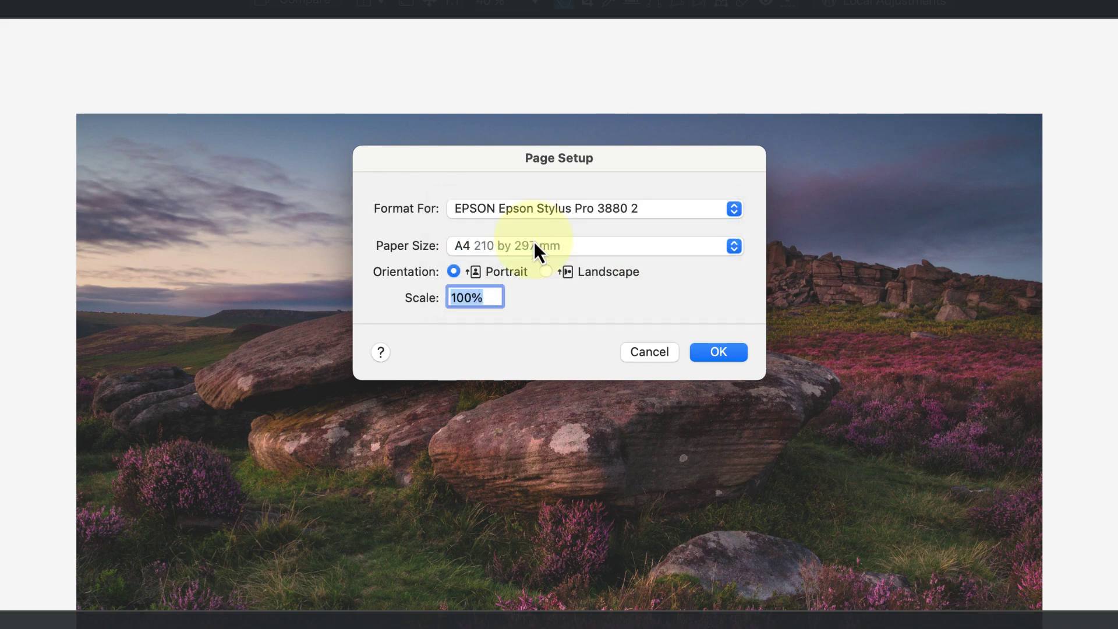
left_click(481, 248)
mouse_move(511, 249)
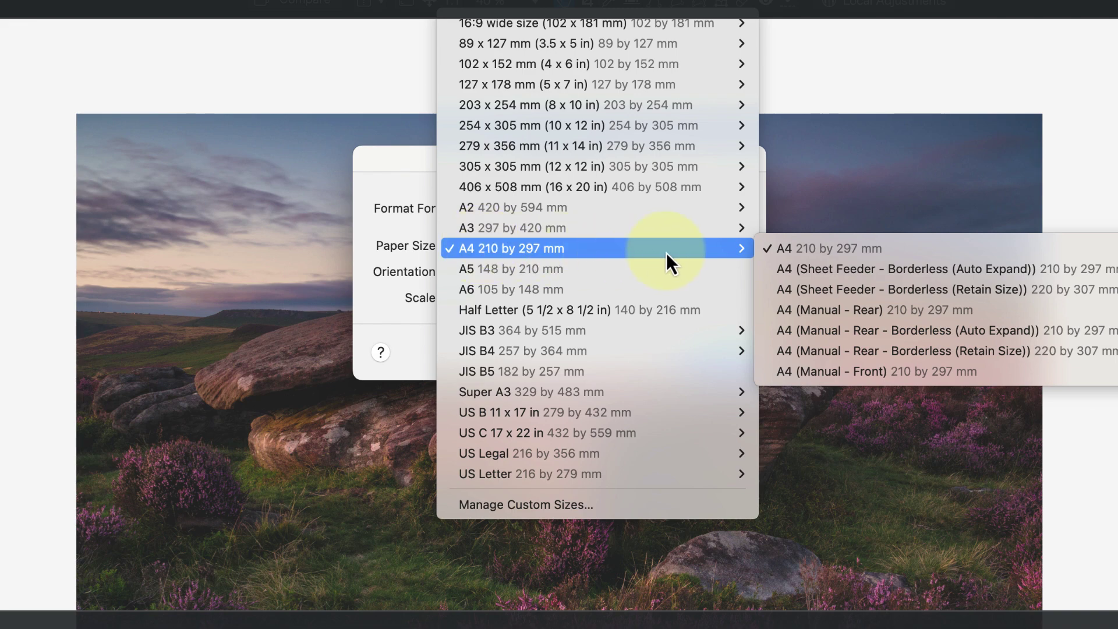
left_click(832, 250)
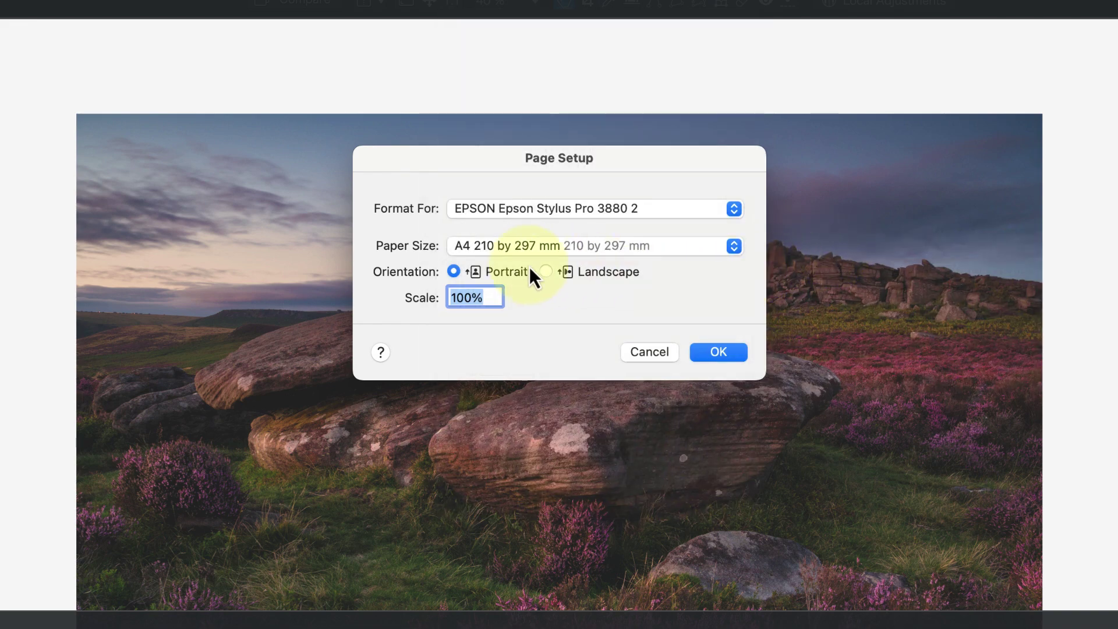
left_click(546, 272)
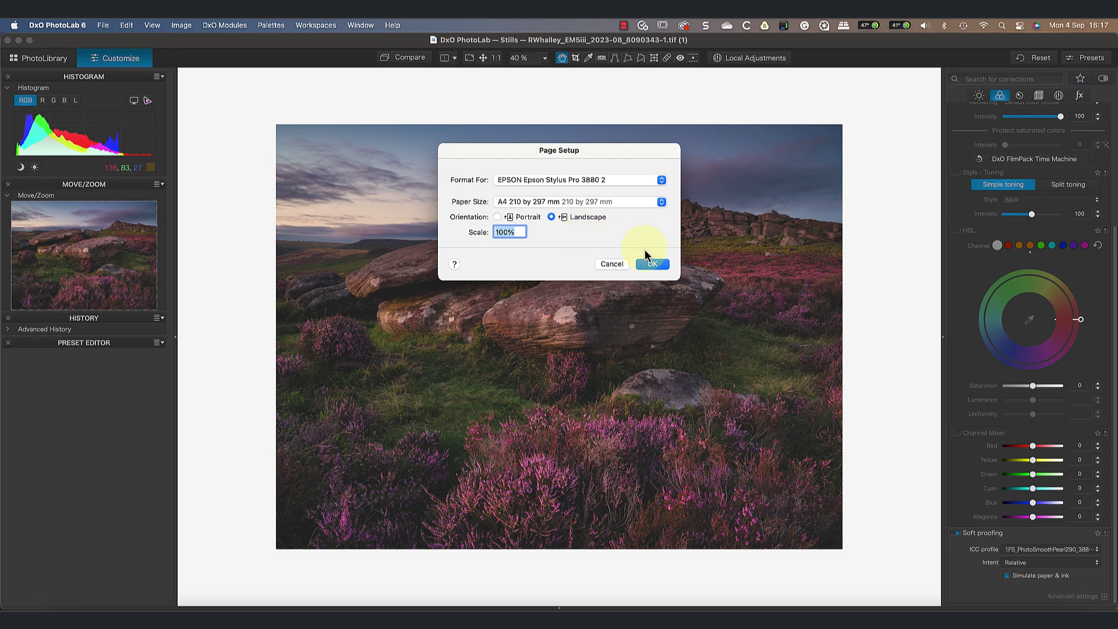
left_click(647, 265)
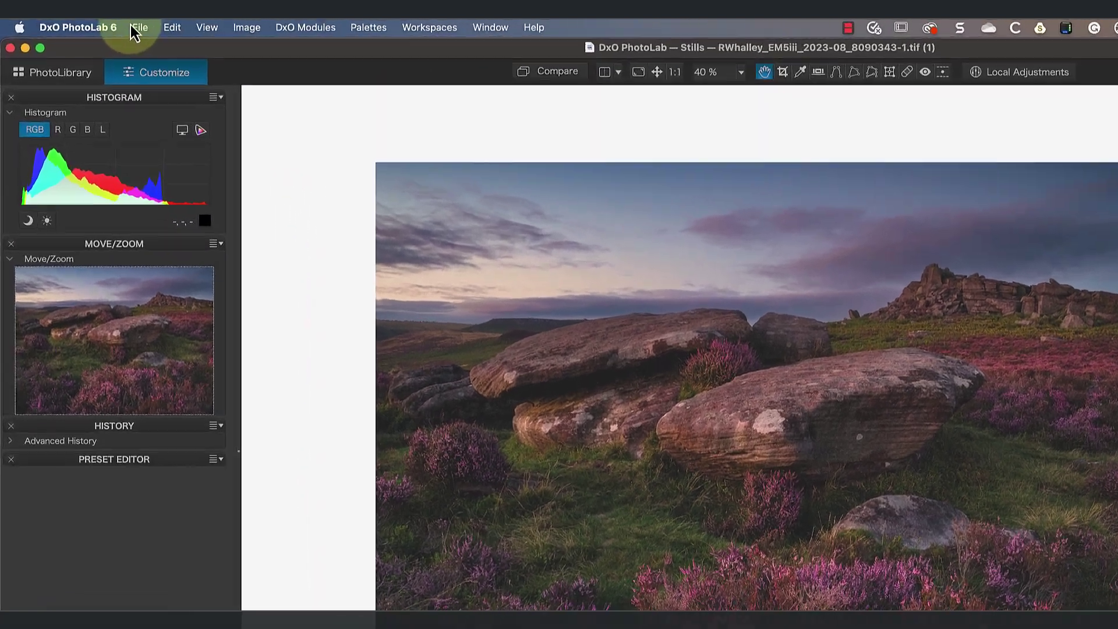
Step: Start printing the photo, keeping the EPSON Epson Stylus Pro 3880 2 printer
left_click(99, 25)
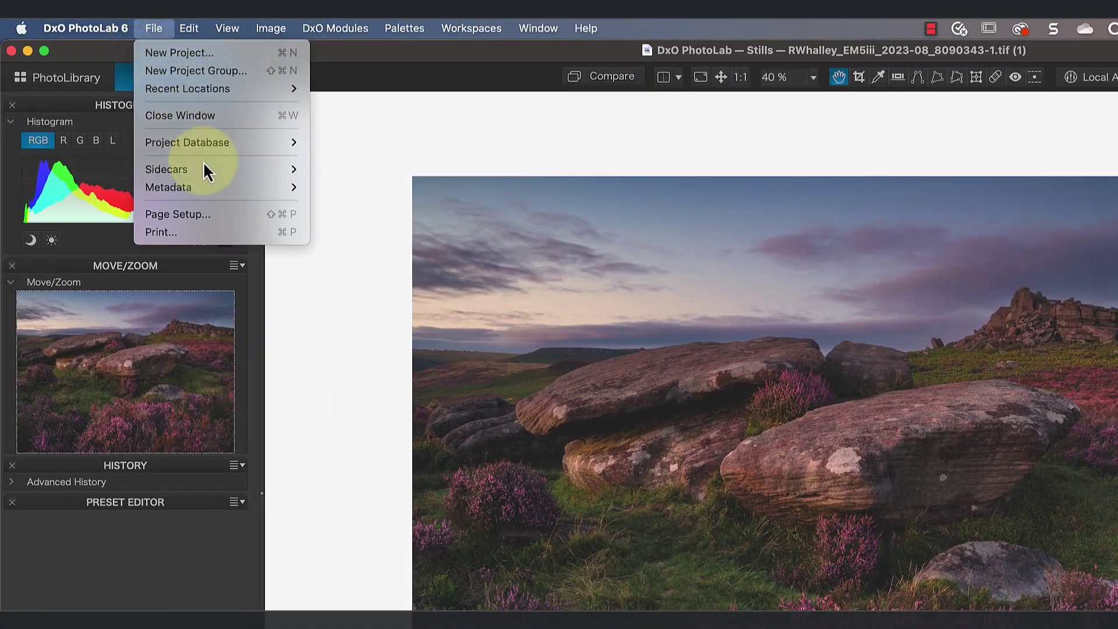
left_click(228, 227)
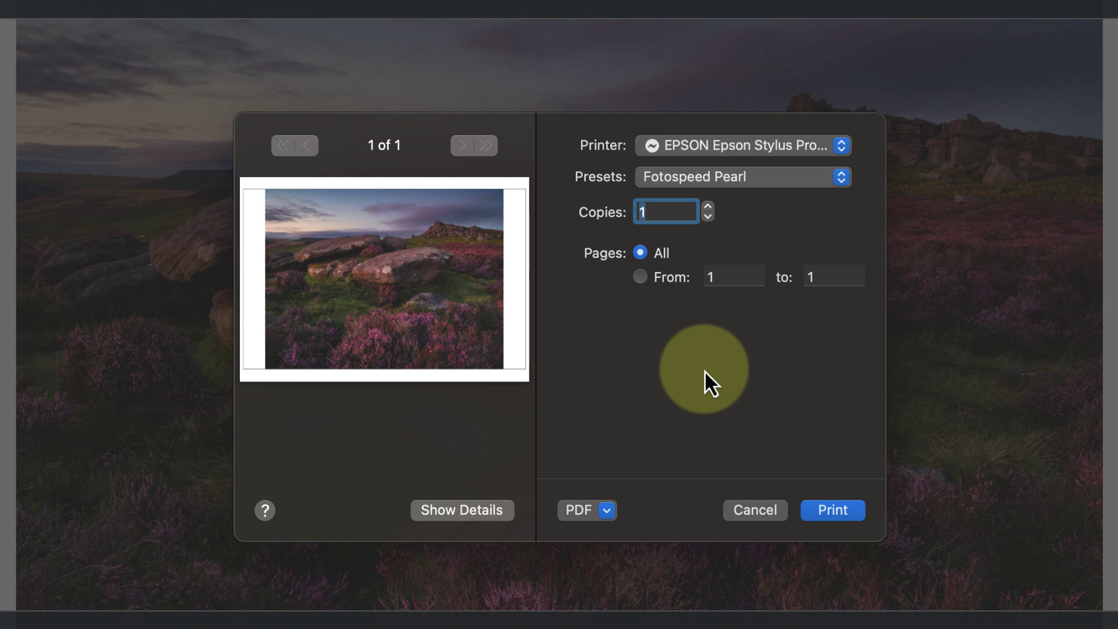
left_click(849, 144)
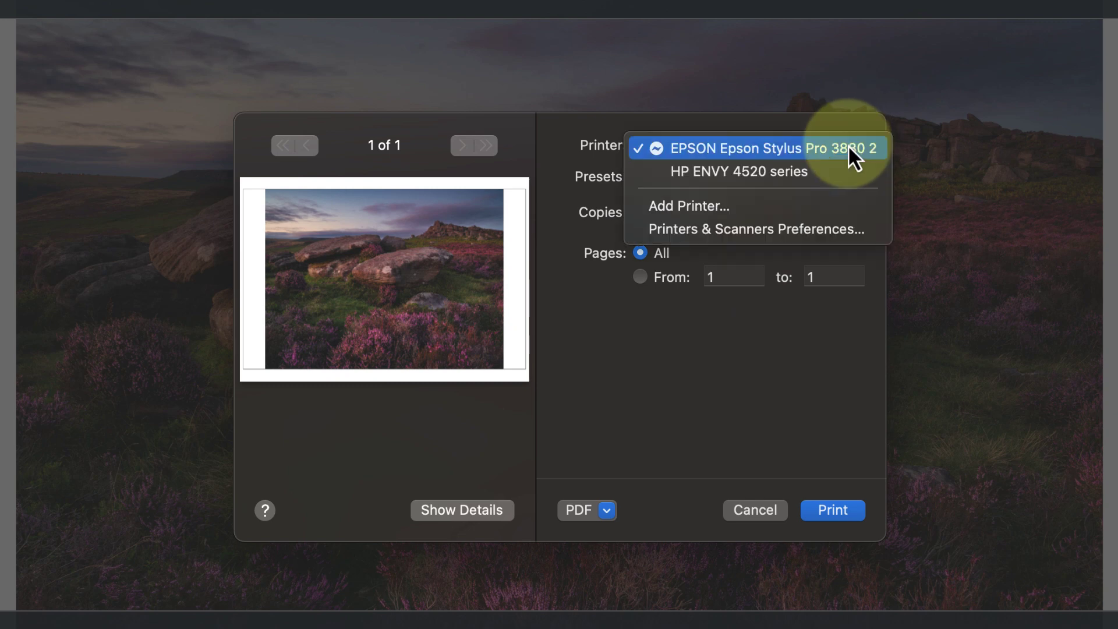
left_click(750, 153)
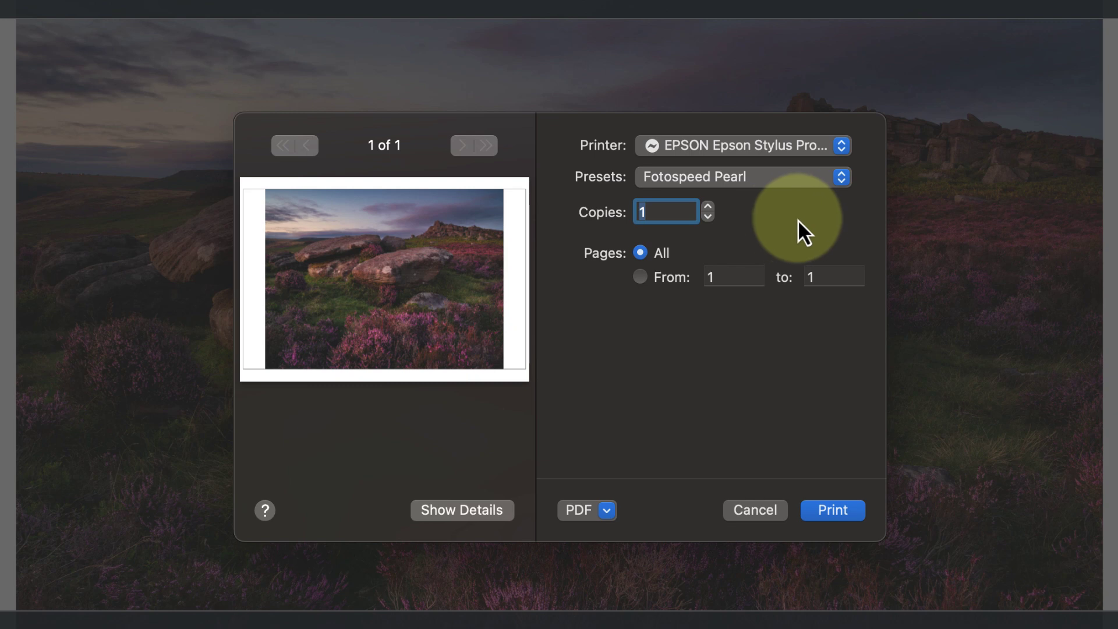
Step: Choose the Photo on Photo Paper preset and expand the print dialog's full details
left_click(843, 185)
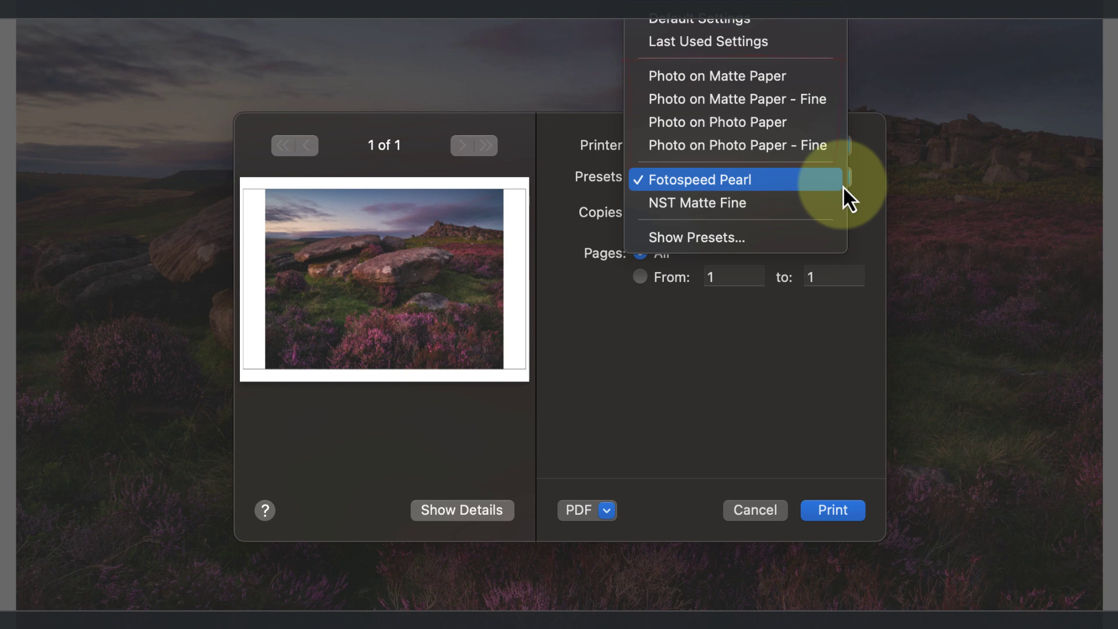
left_click(775, 122)
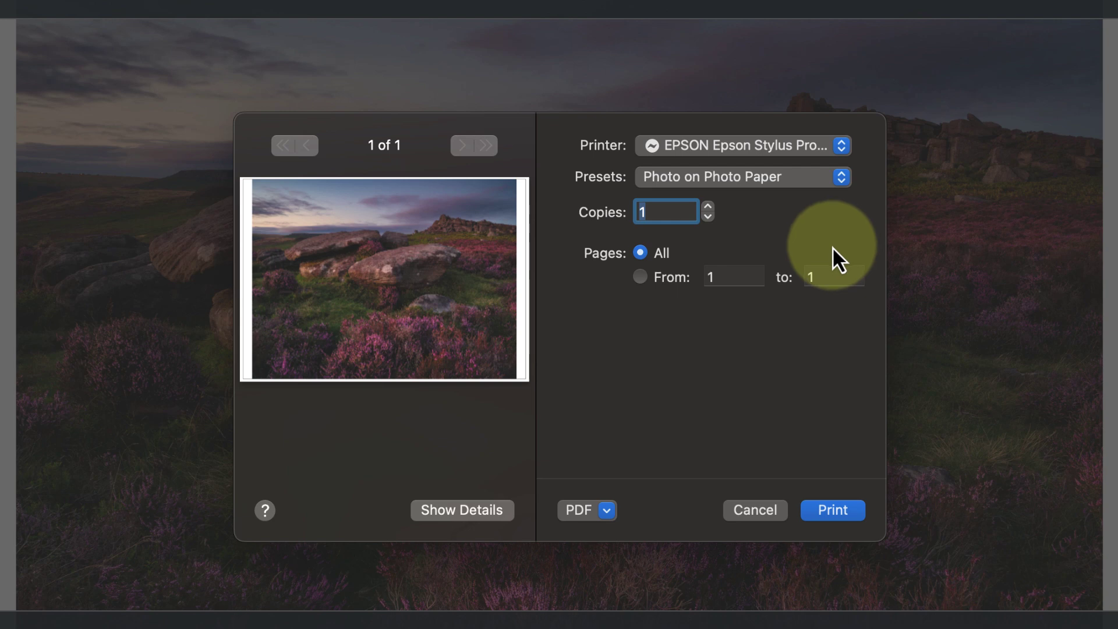
left_click(457, 504)
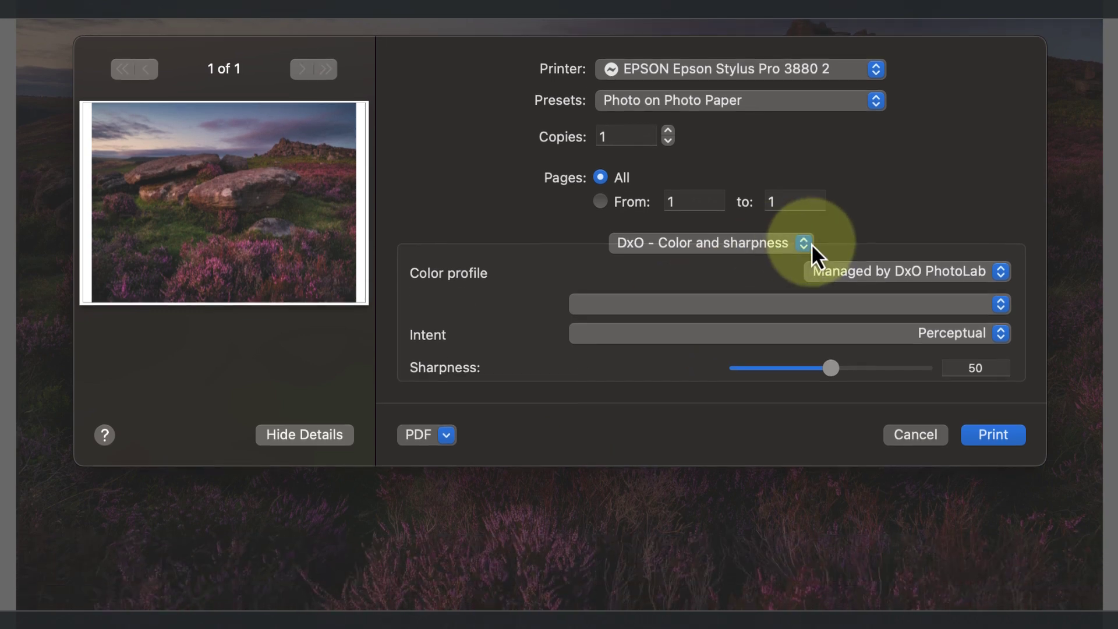
left_click(811, 244)
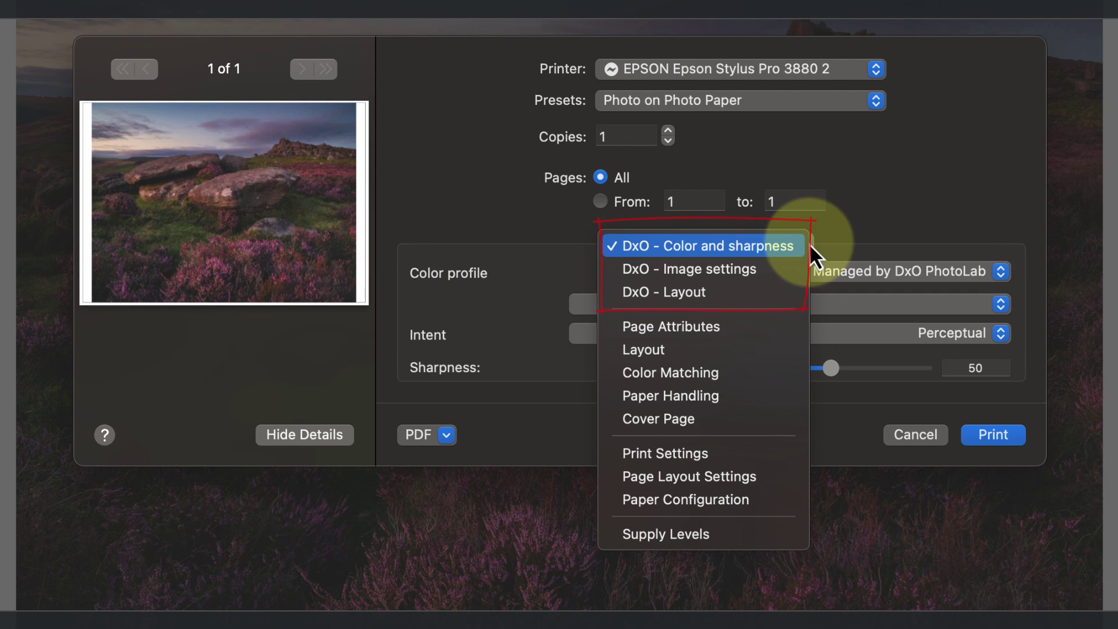
left_click(805, 244)
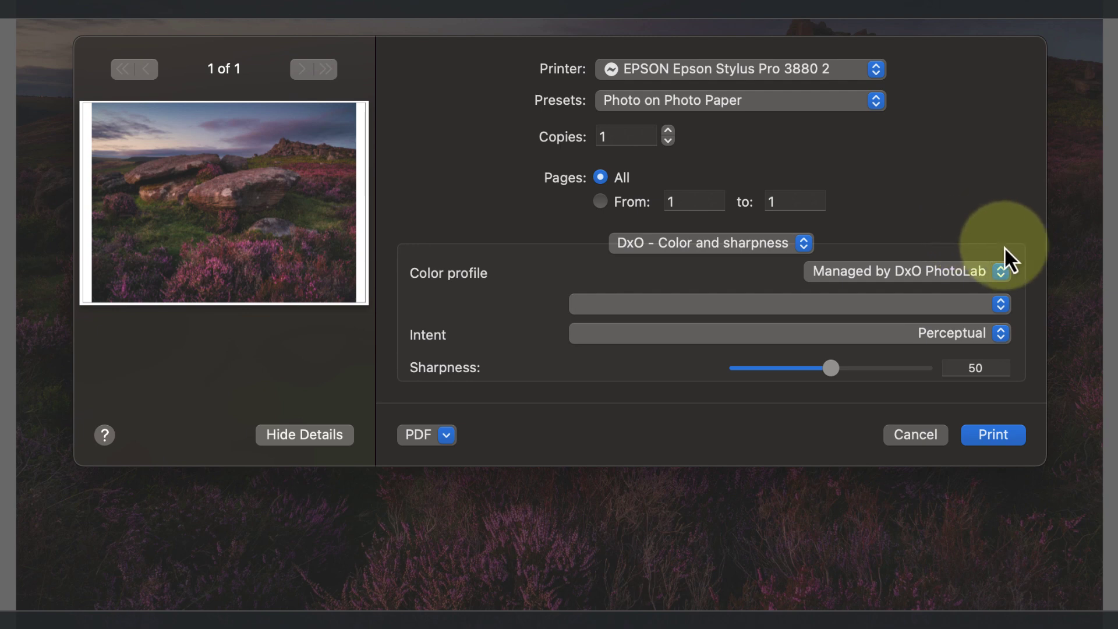
Step: Keep colour managed by DxO PhotoLab with the 1FS_PhotoSmoothPearl290_3880-K3_Gen printer profile
left_click(1004, 274)
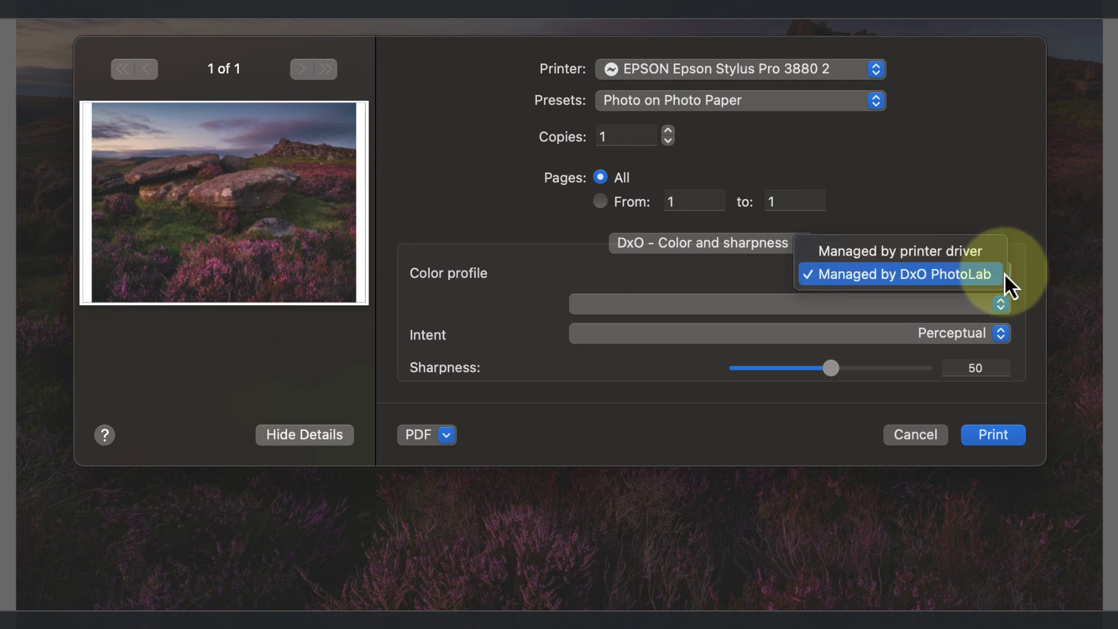
left_click(980, 250)
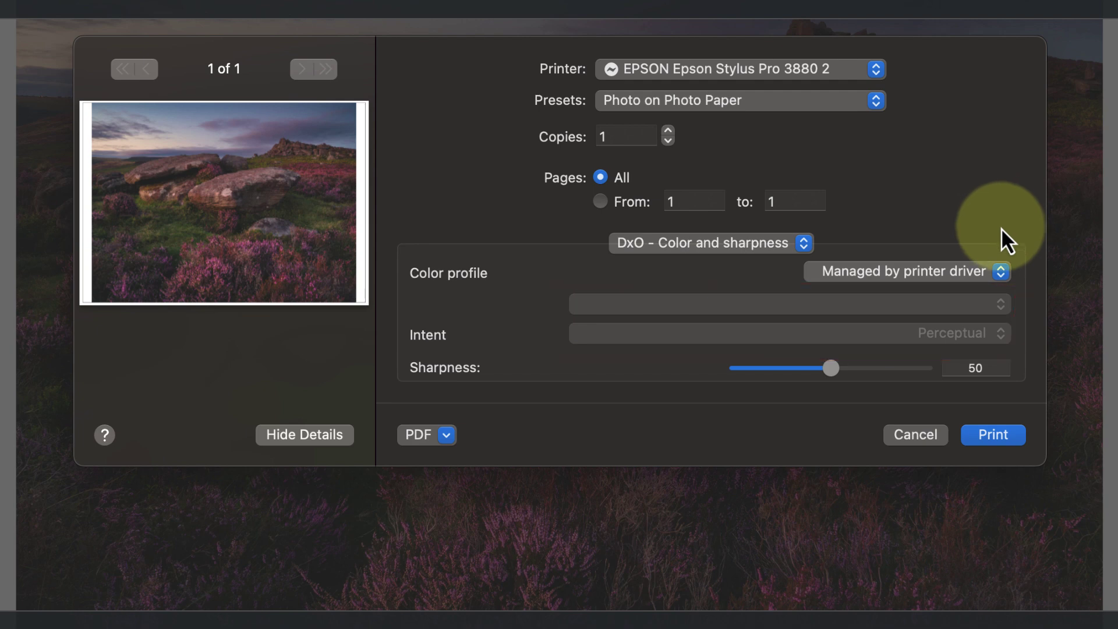
left_click(1000, 272)
left_click(963, 298)
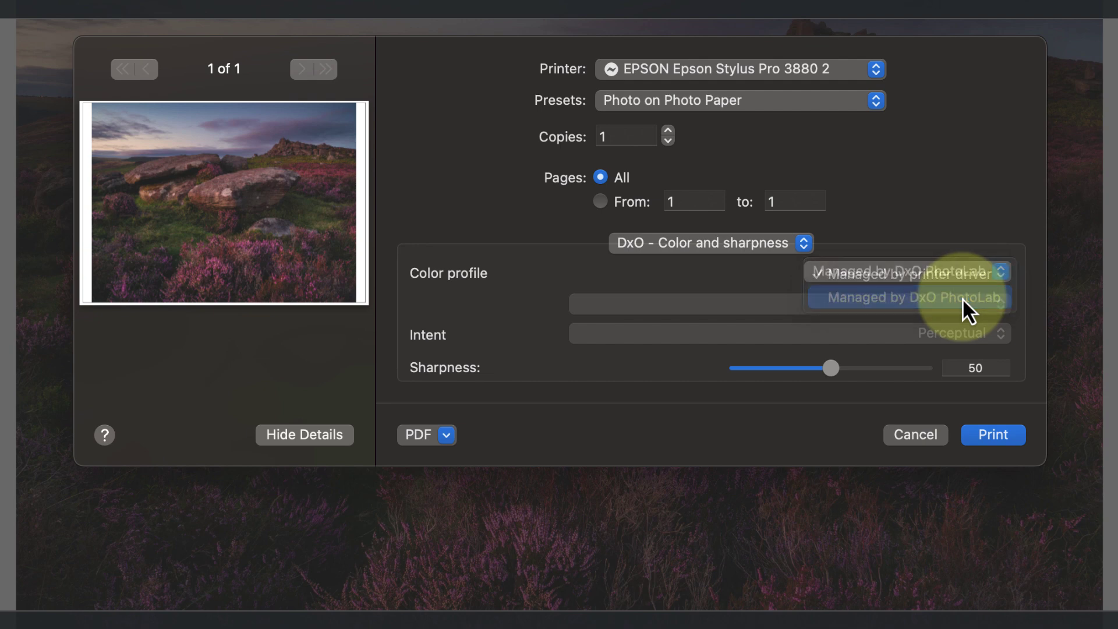
left_click(1003, 304)
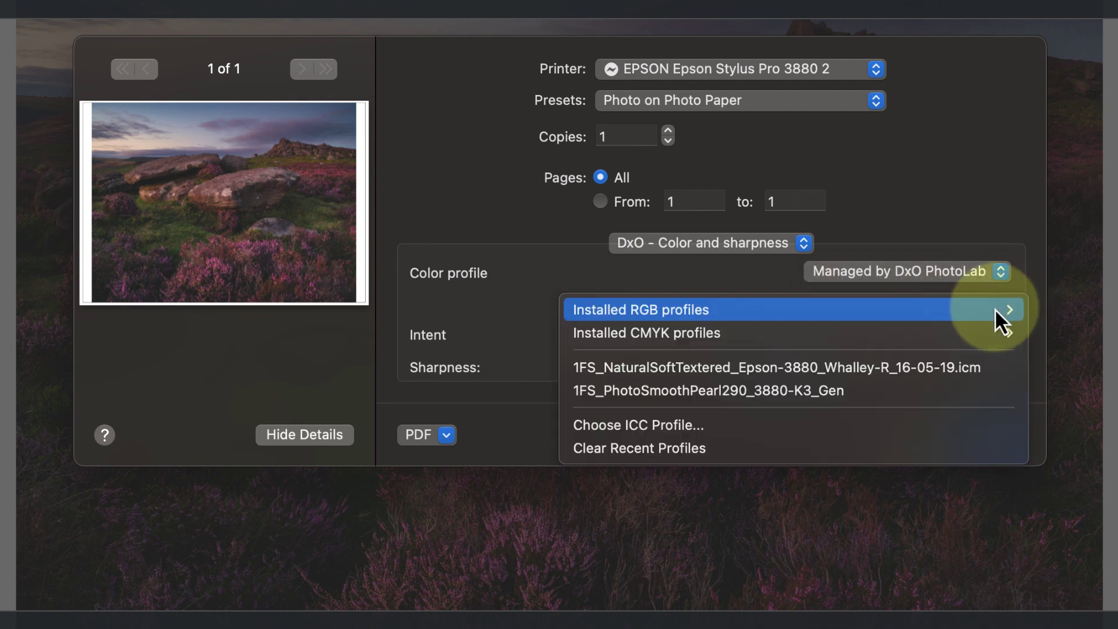
left_click(831, 389)
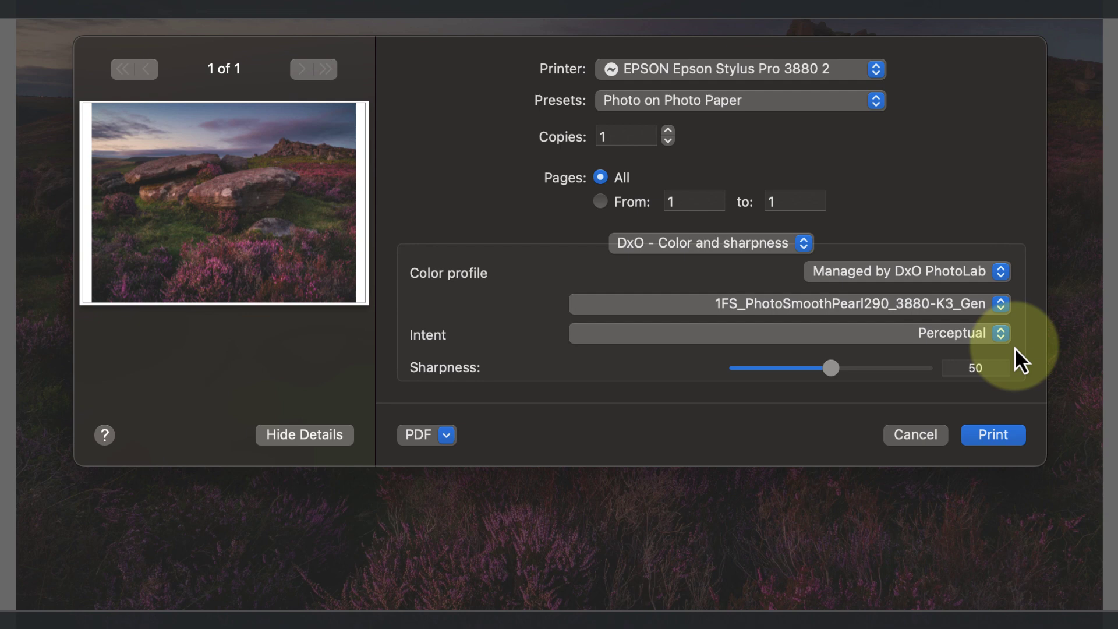
Step: Change the print rendering intent from Perceptual to Relative
left_click(1004, 341)
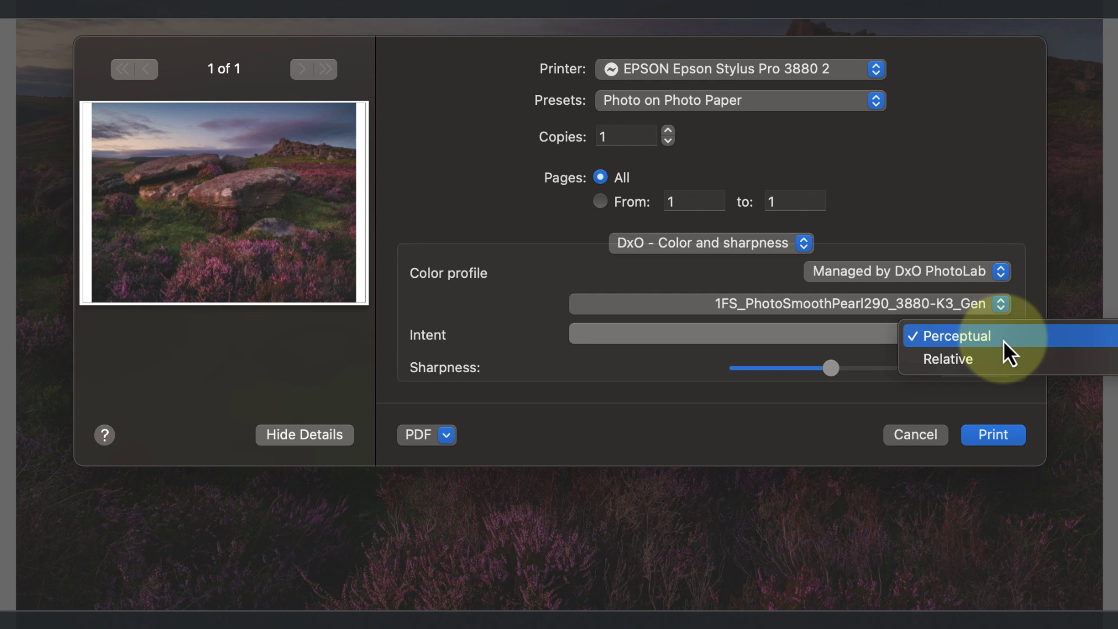
left_click(969, 361)
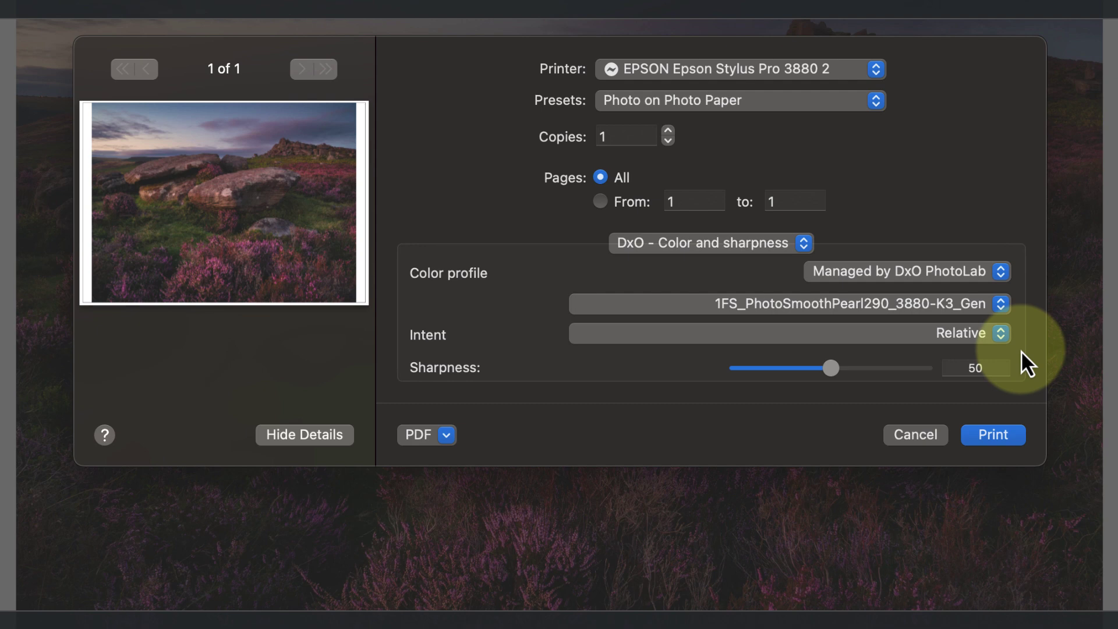
left_click(806, 245)
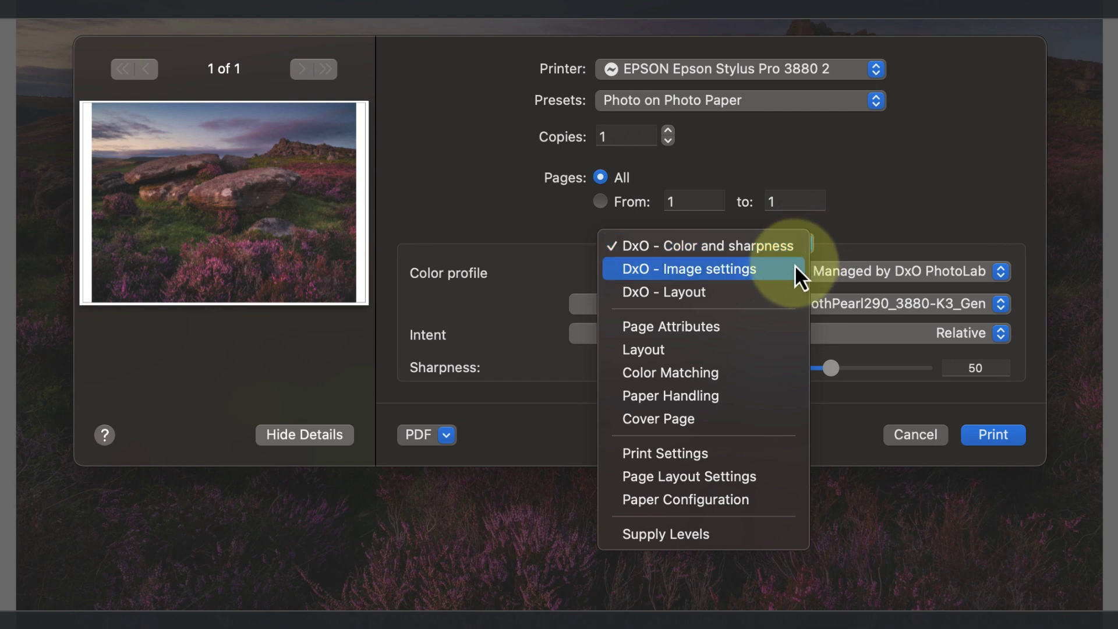
Step: Switch the print settings to the DxO - Layout pane
left_click(794, 267)
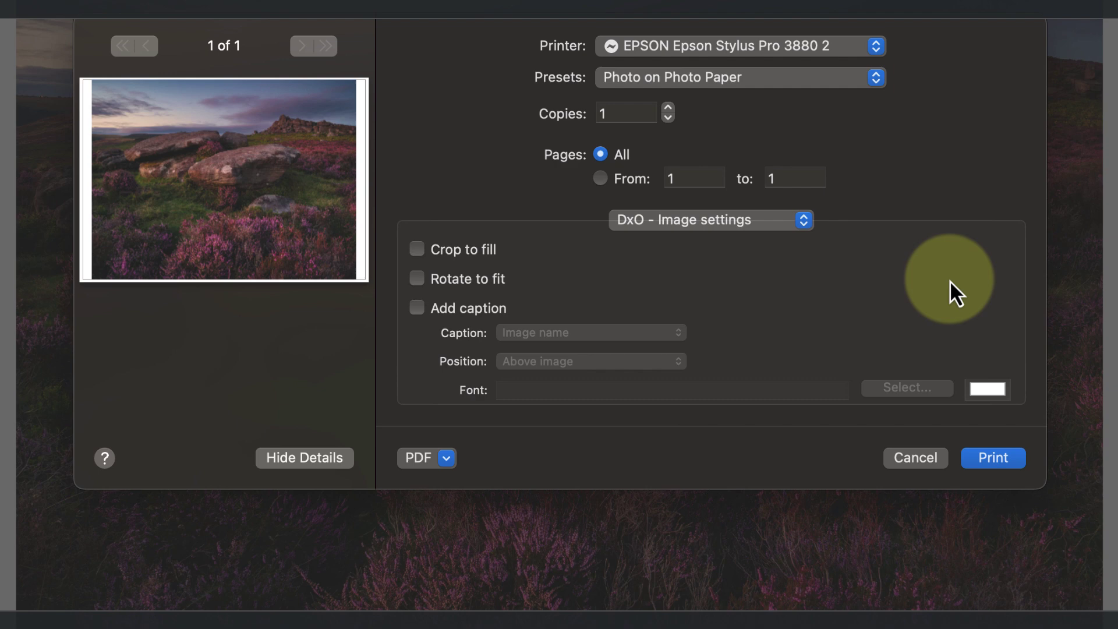
left_click(807, 221)
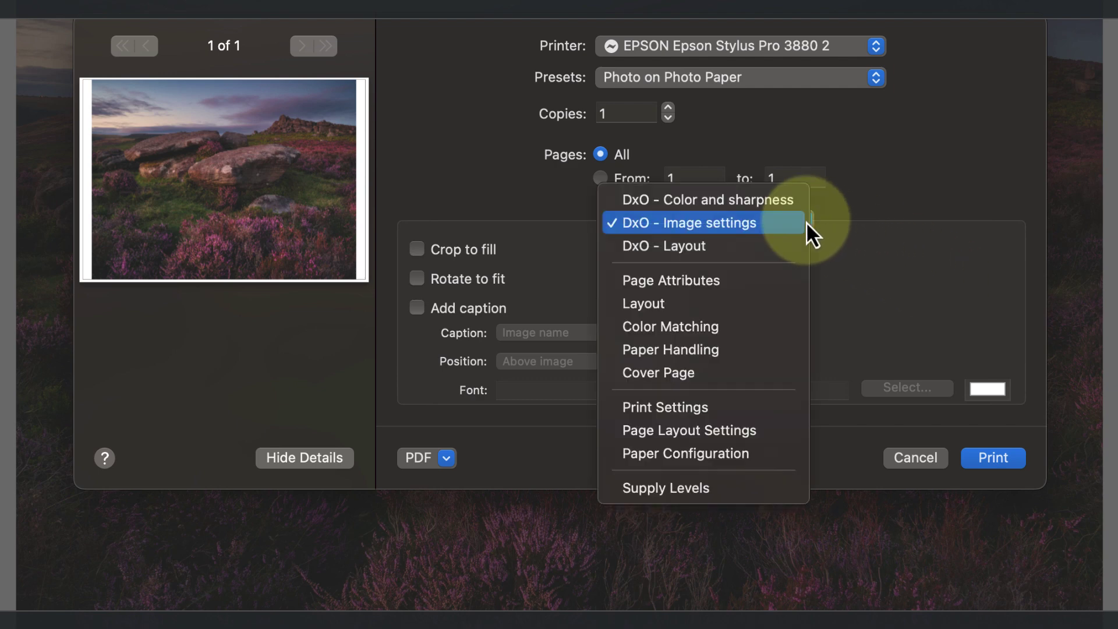
left_click(772, 245)
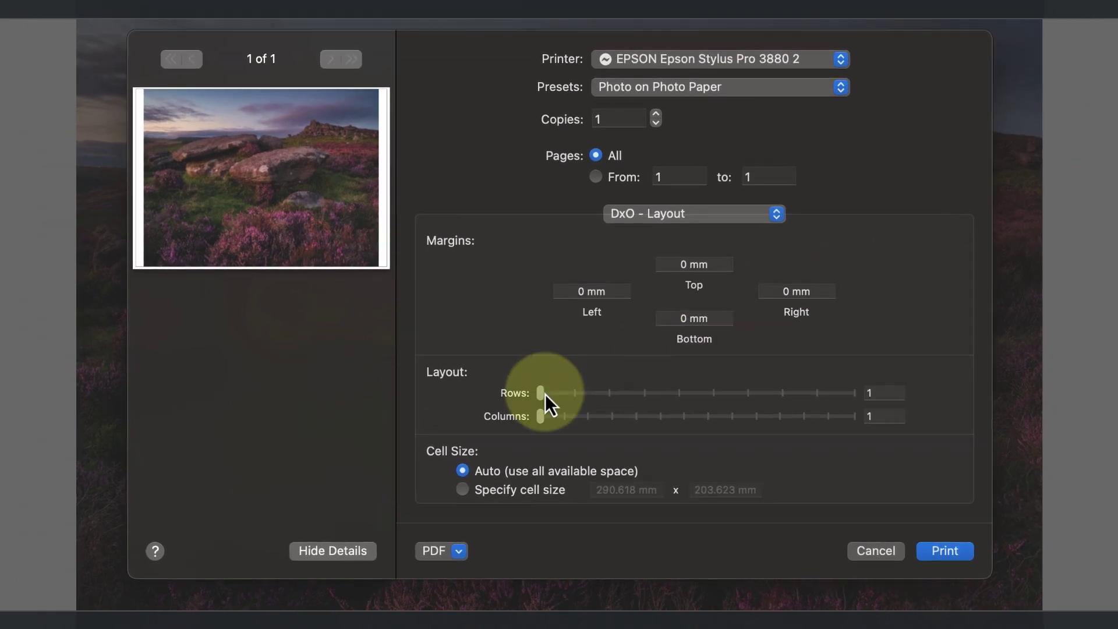
mouse_move(542, 392)
left_mouse_down()
mouse_move(606, 395)
mouse_move(537, 396)
mouse_move(637, 417)
mouse_move(589, 429)
mouse_move(534, 411)
left_mouse_up()
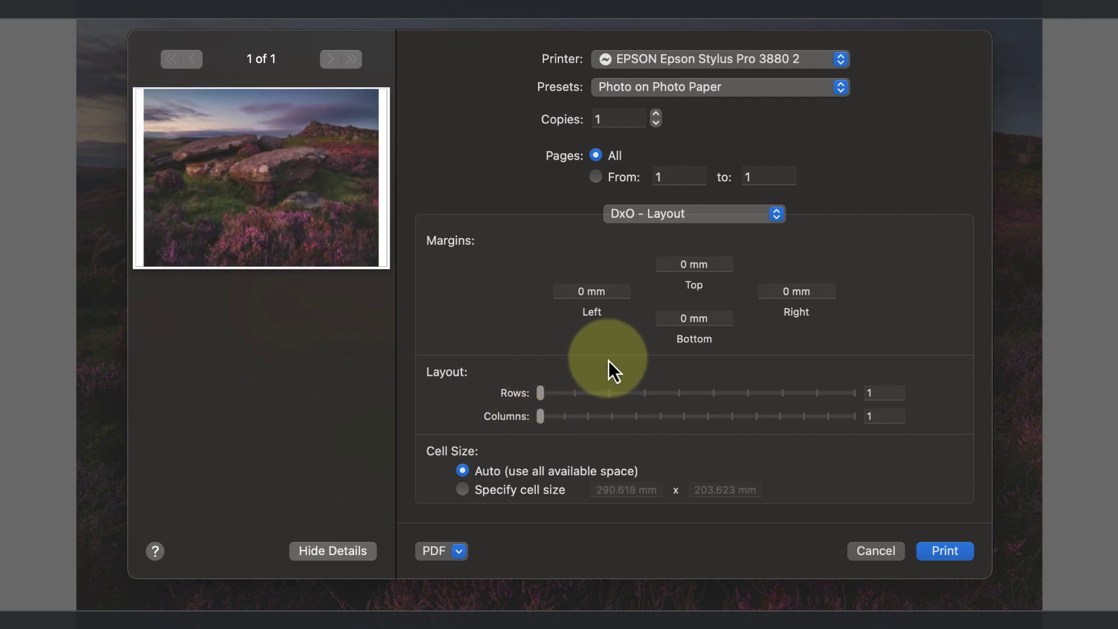
Step: Set the top and bottom print margins to 10 mm
left_click(677, 265)
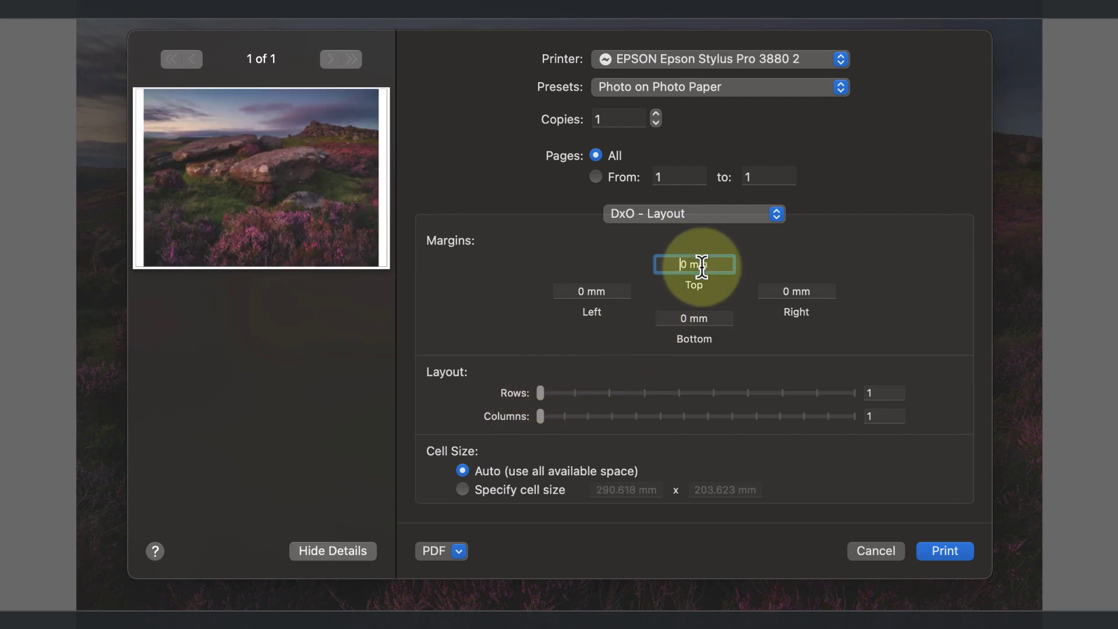
type("1")
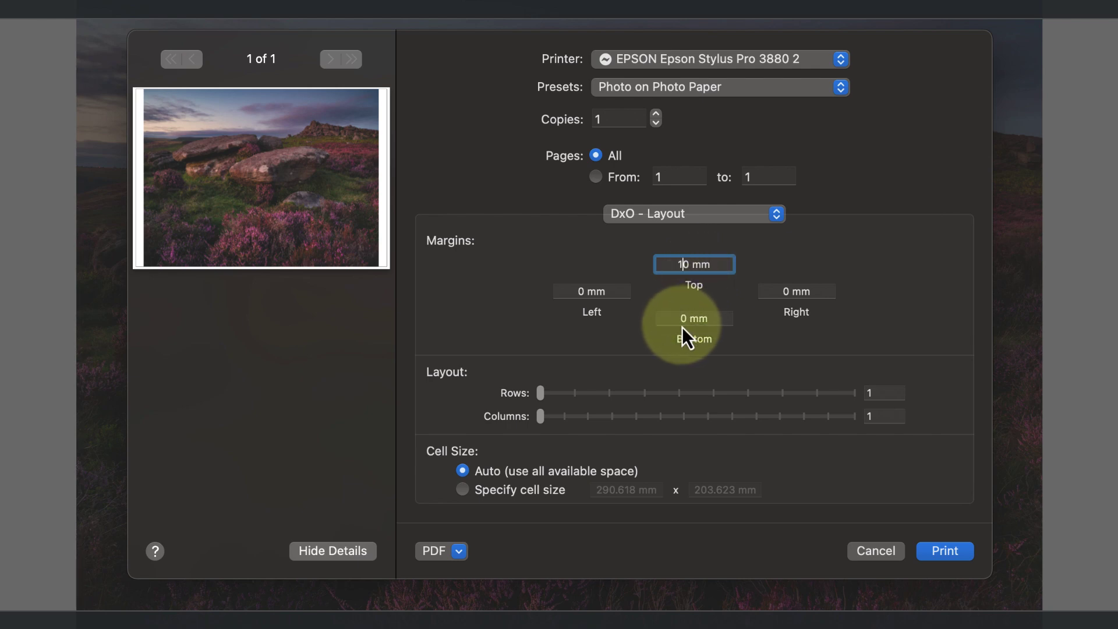
left_click(681, 322)
type("1")
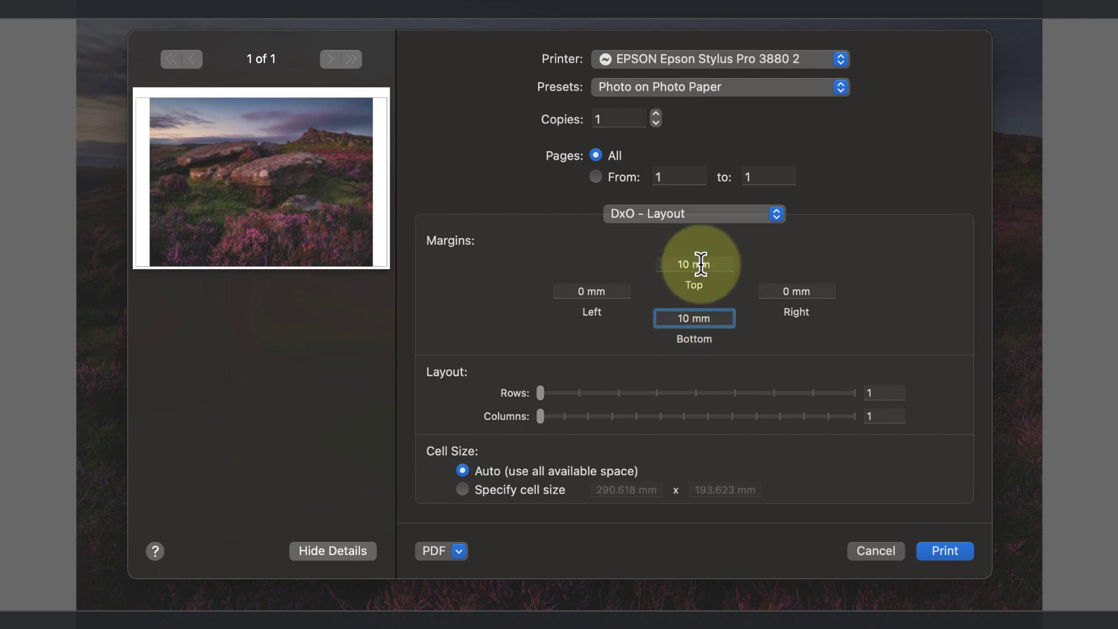
left_click(701, 265)
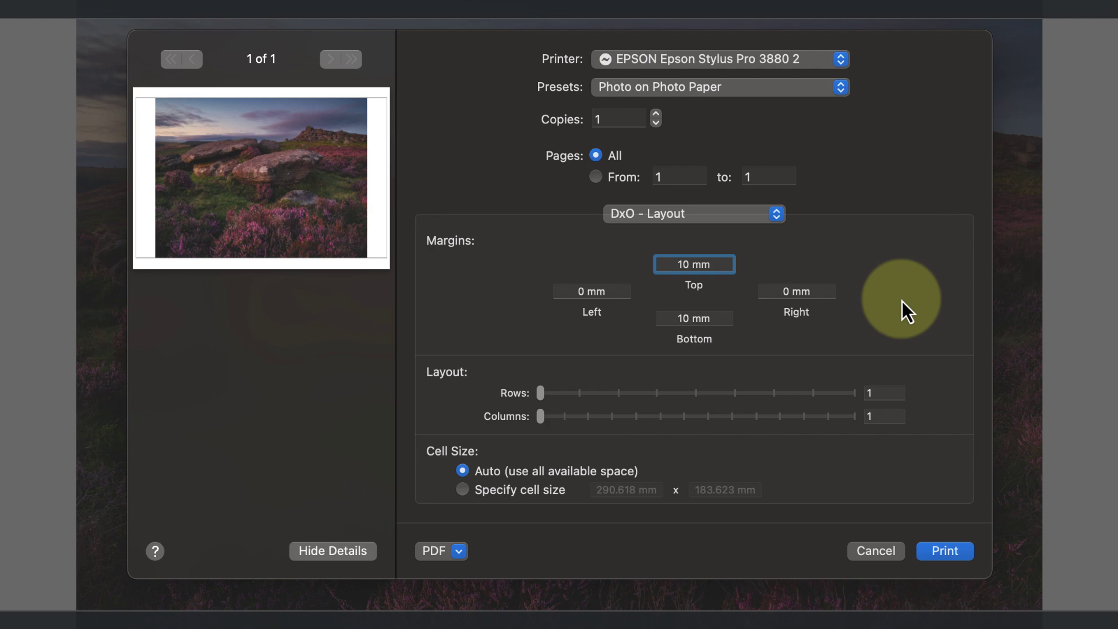
key("Tab")
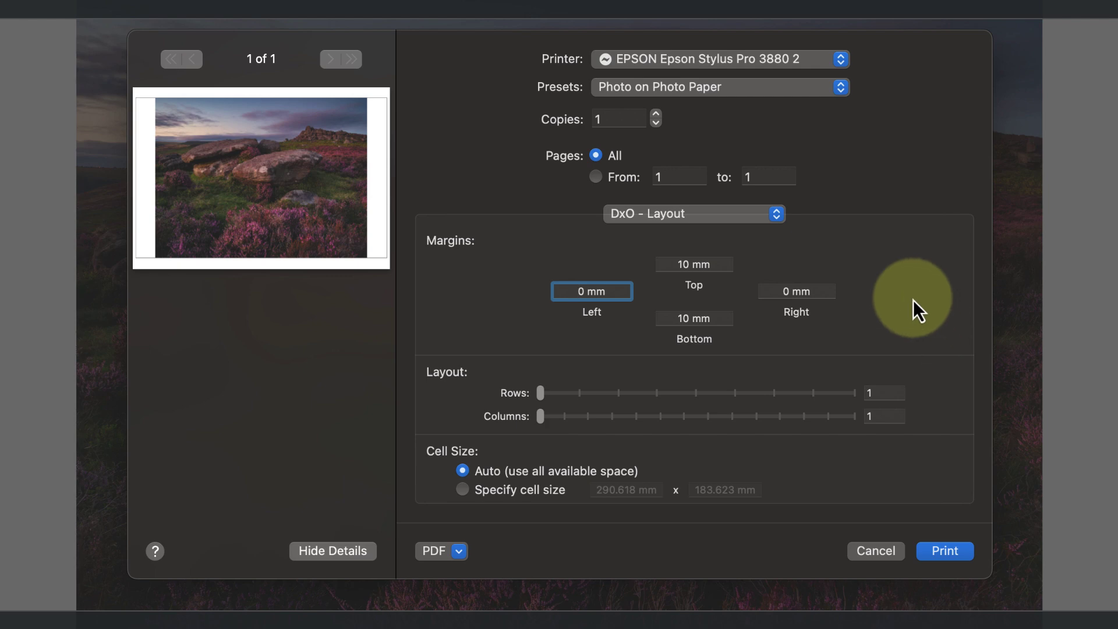
Step: Verify the Page Attributes show A4 paper, keeping the page in landscape orientation
left_click(777, 214)
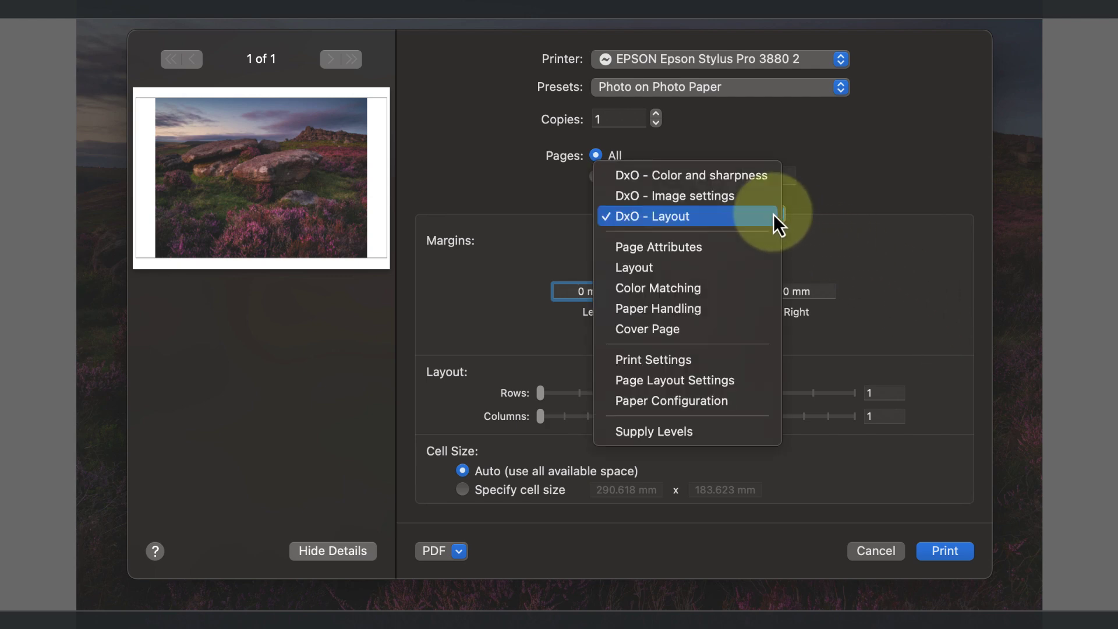
left_click(739, 249)
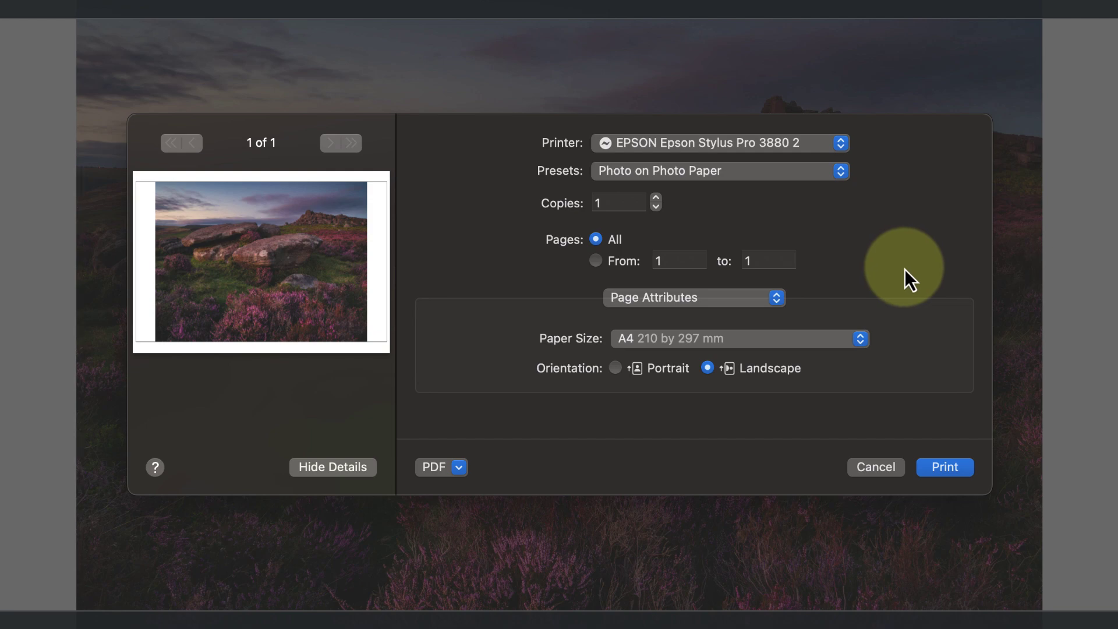
left_click(860, 340)
mouse_move(760, 341)
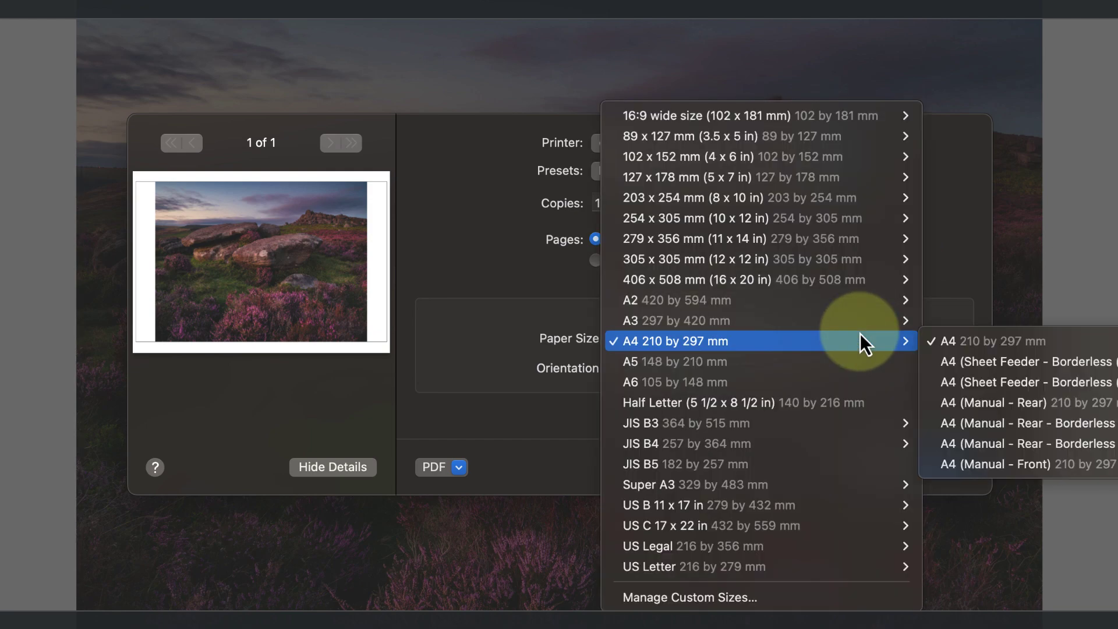
left_click(937, 344)
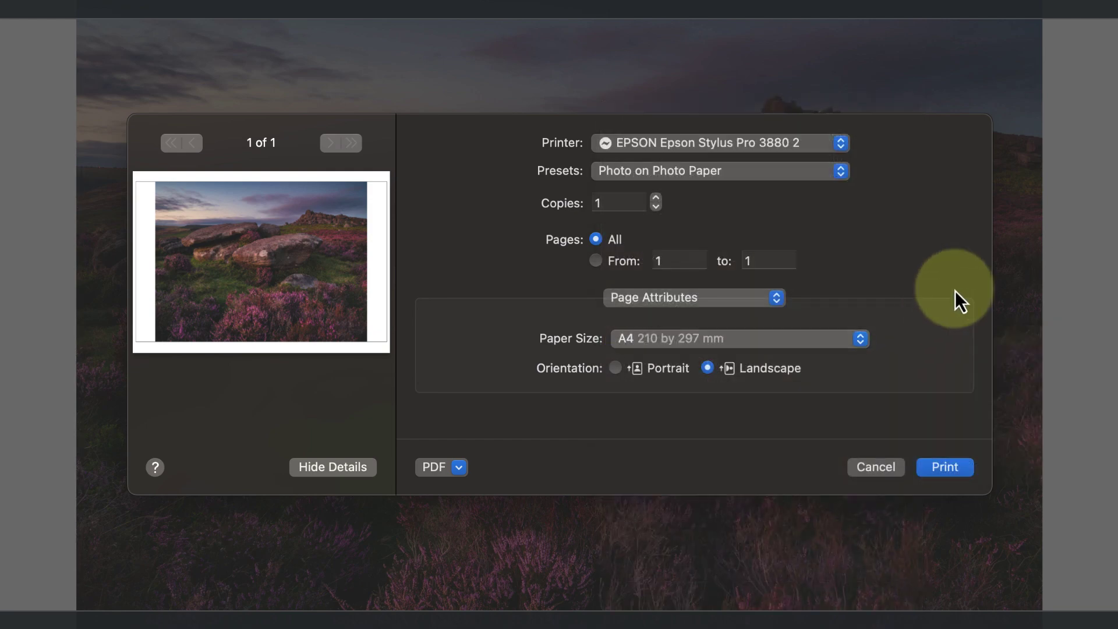
left_click(616, 369)
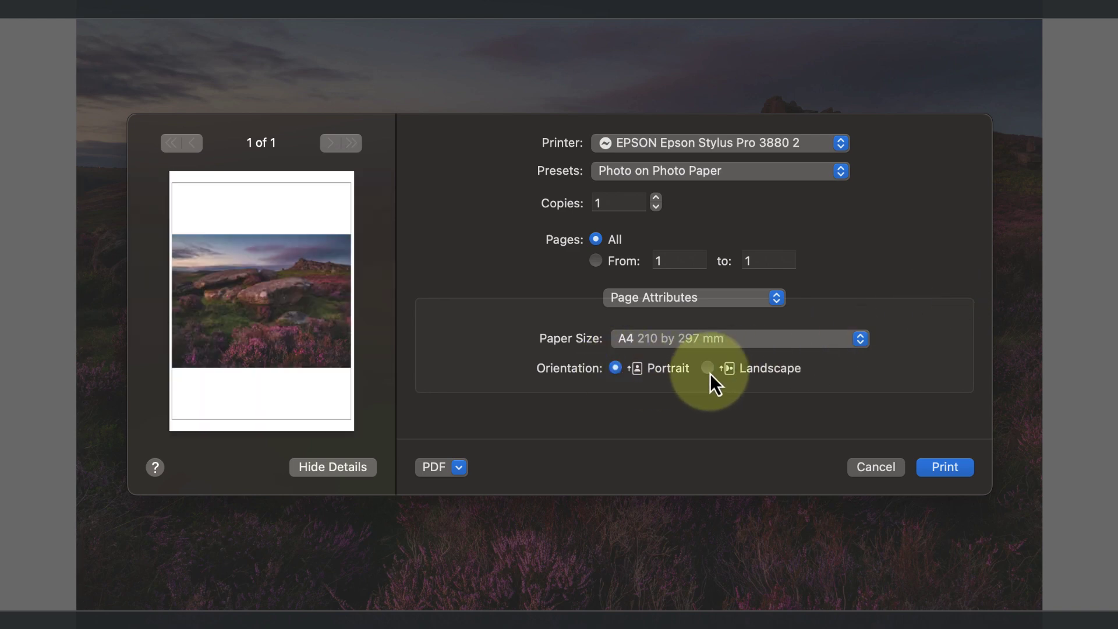
left_click(709, 371)
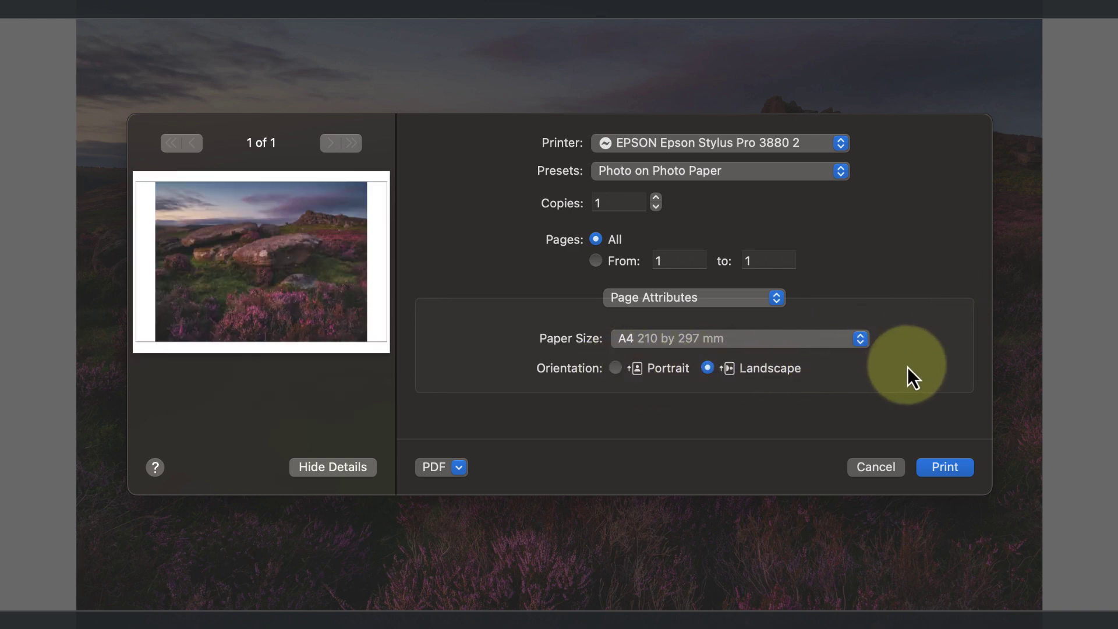
left_click(775, 298)
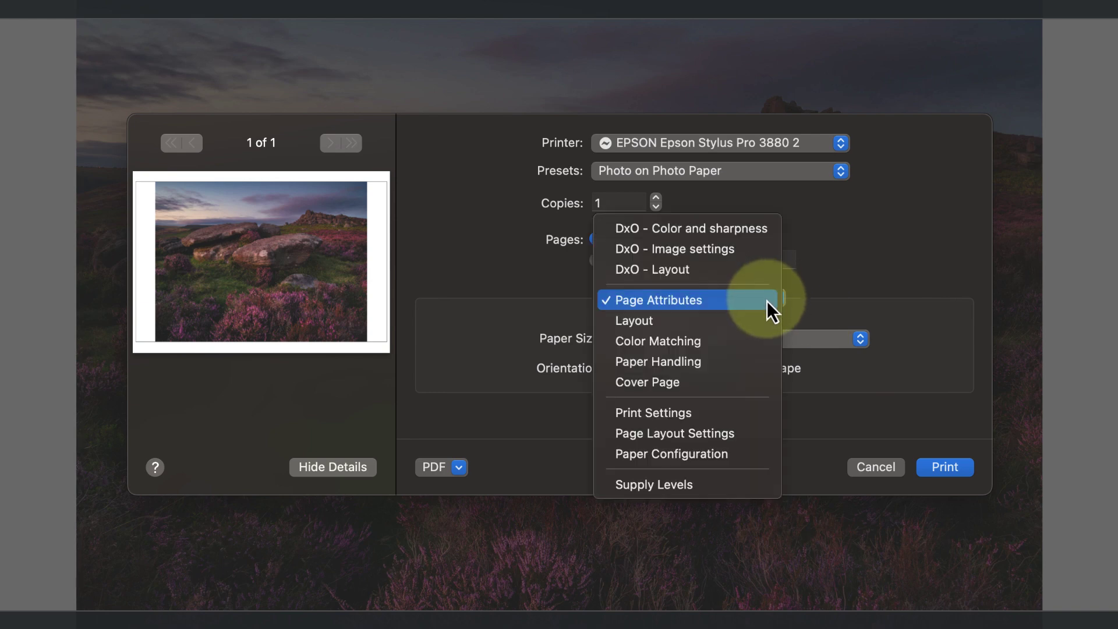
Step: Switch colour matching from EPSON Color Controls to ColorSync with an Automatic profile
left_click(755, 343)
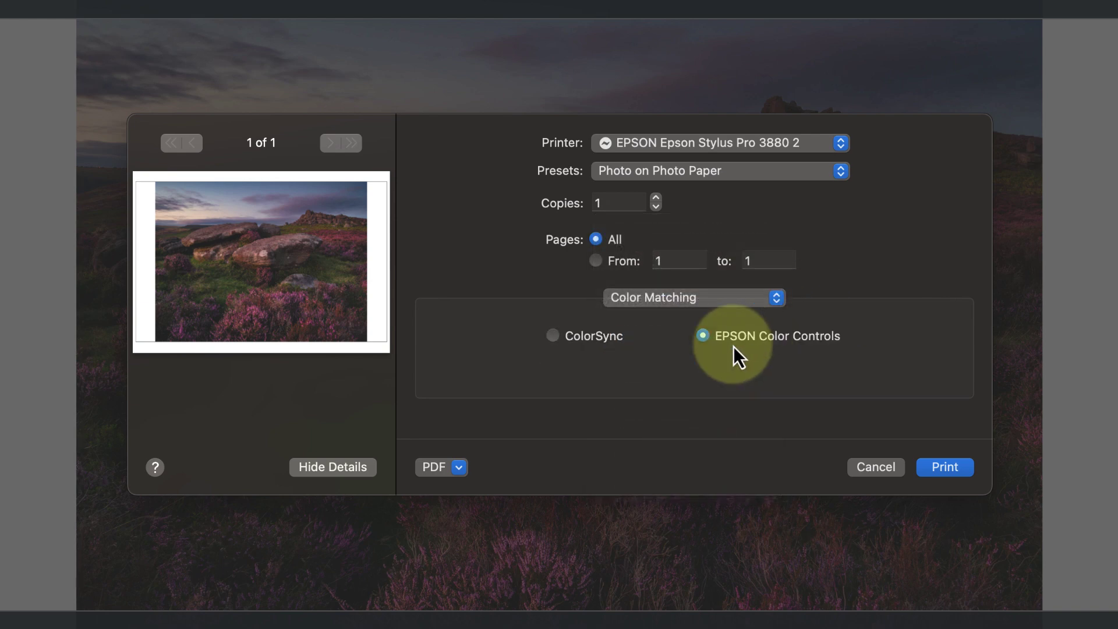
left_click(554, 336)
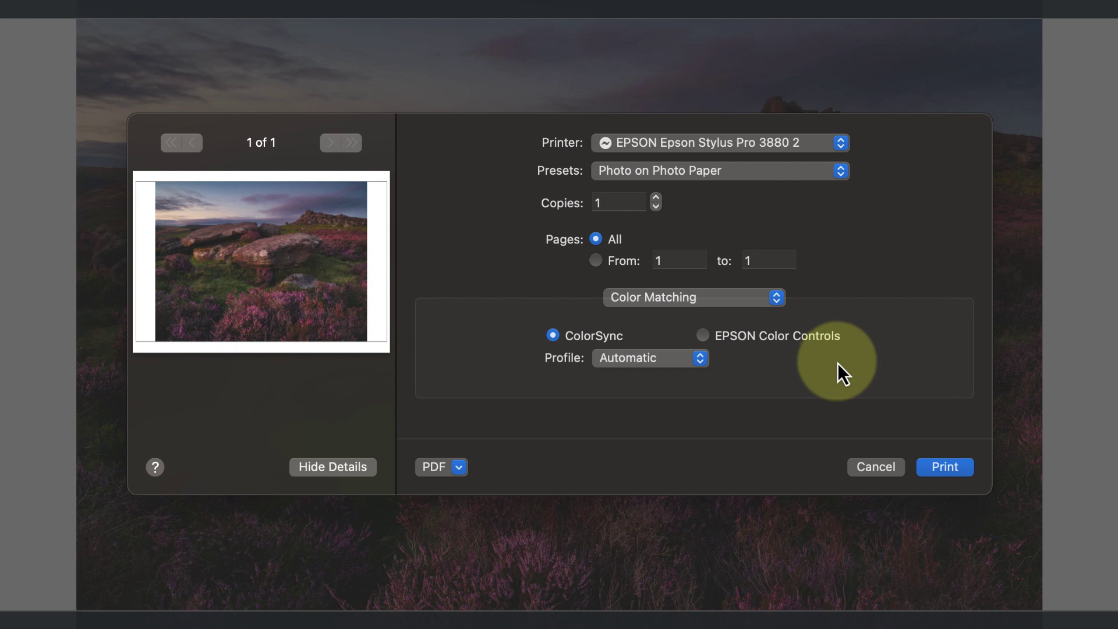
left_click(777, 298)
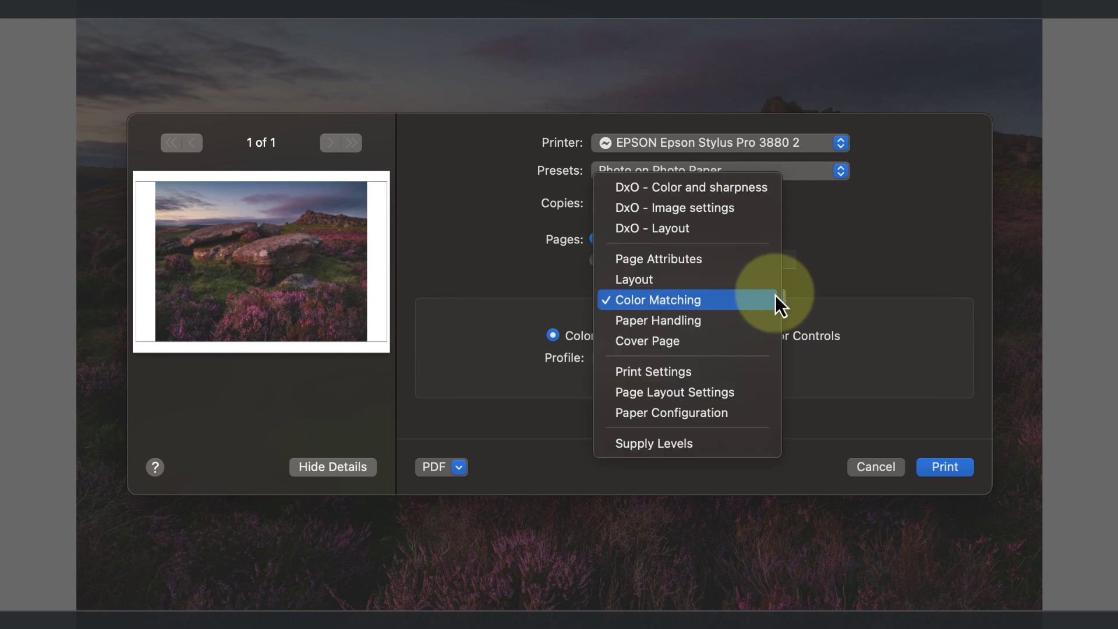
Step: Show the Epson Print Settings pane with media type, colour and print quality
left_click(741, 371)
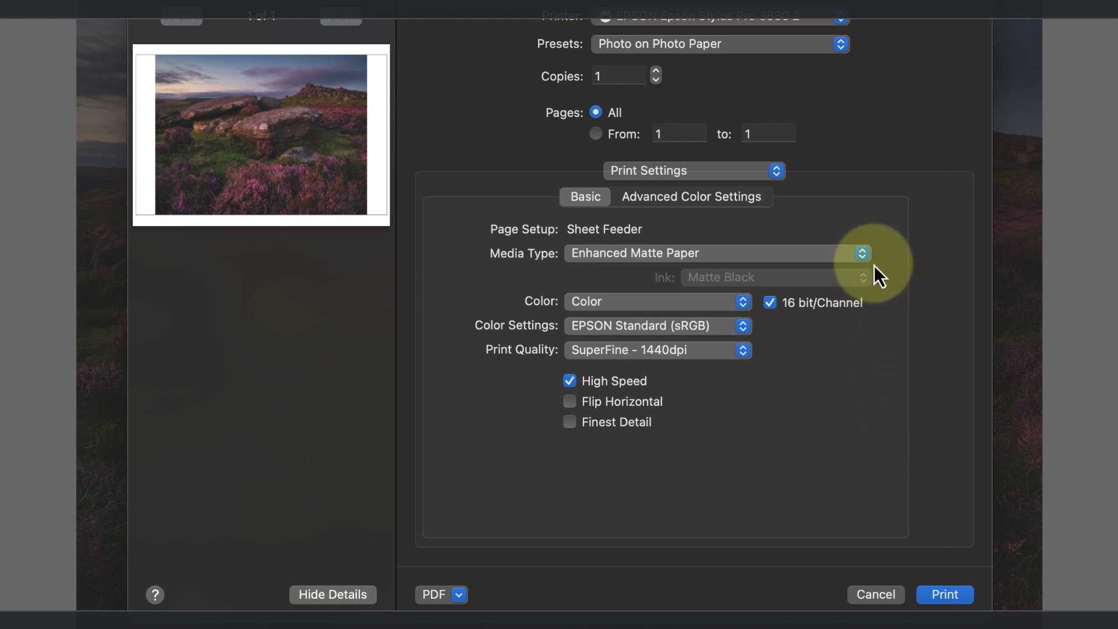
Step: Set the media type to Photo Paper > Premium Semigloss Photo Paper
left_click(863, 254)
mouse_move(704, 195)
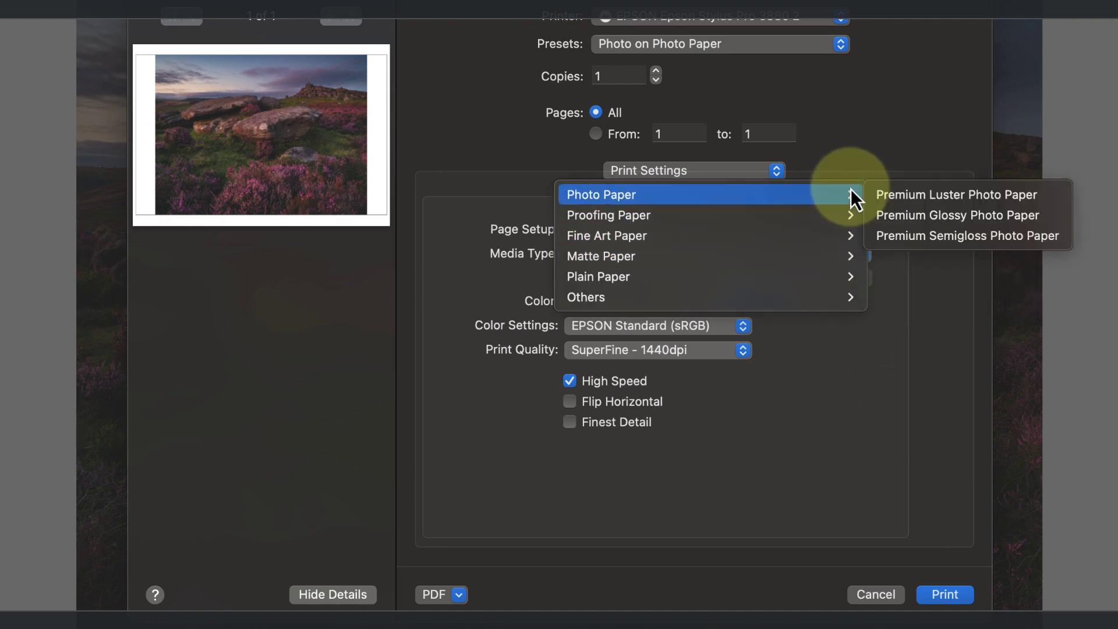
left_click(927, 237)
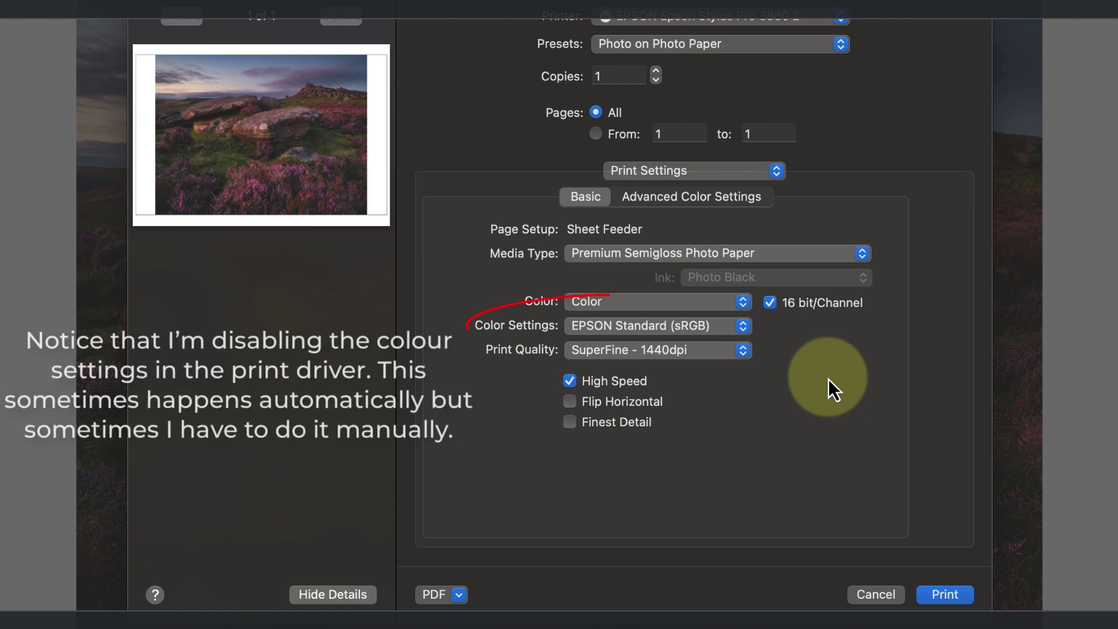
Step: Set the printer driver's Color Settings to Off (No Color Adjustment)
left_click(744, 327)
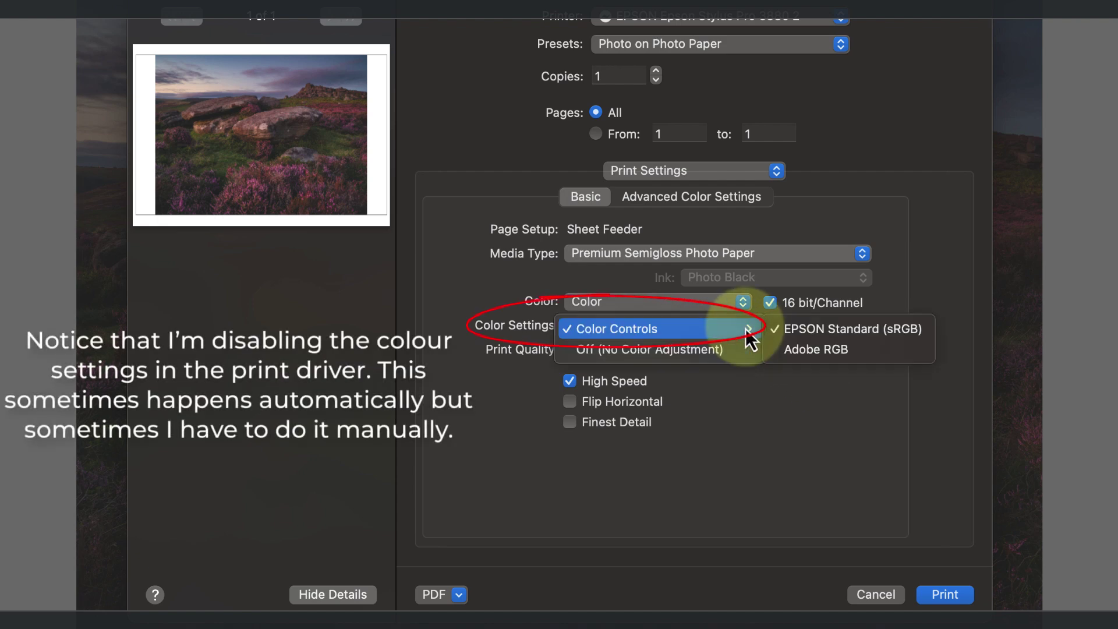
left_click(713, 349)
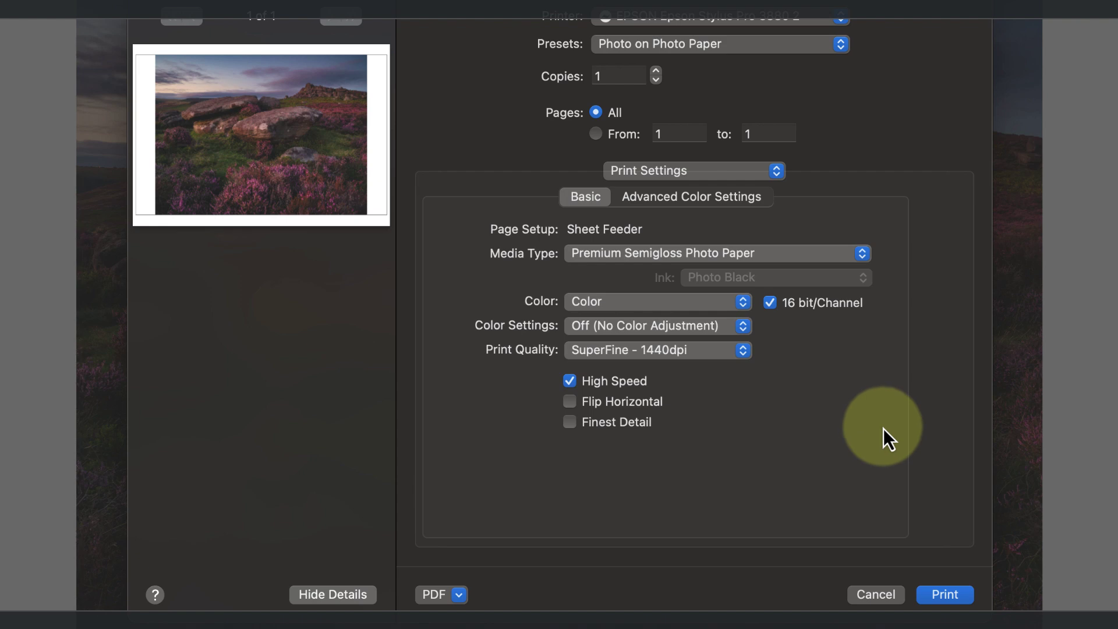
Step: Keep 16-bit output and SuperFine 1440dpi quality, uncheck High Speed, then begin saving a preset
left_click(772, 305)
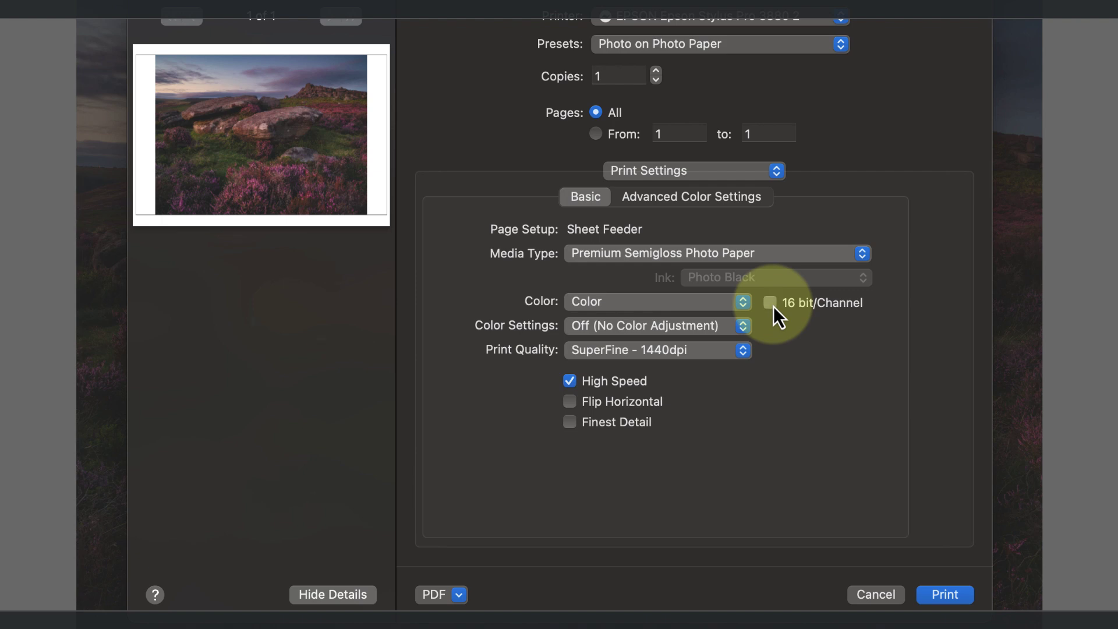
left_click(773, 307)
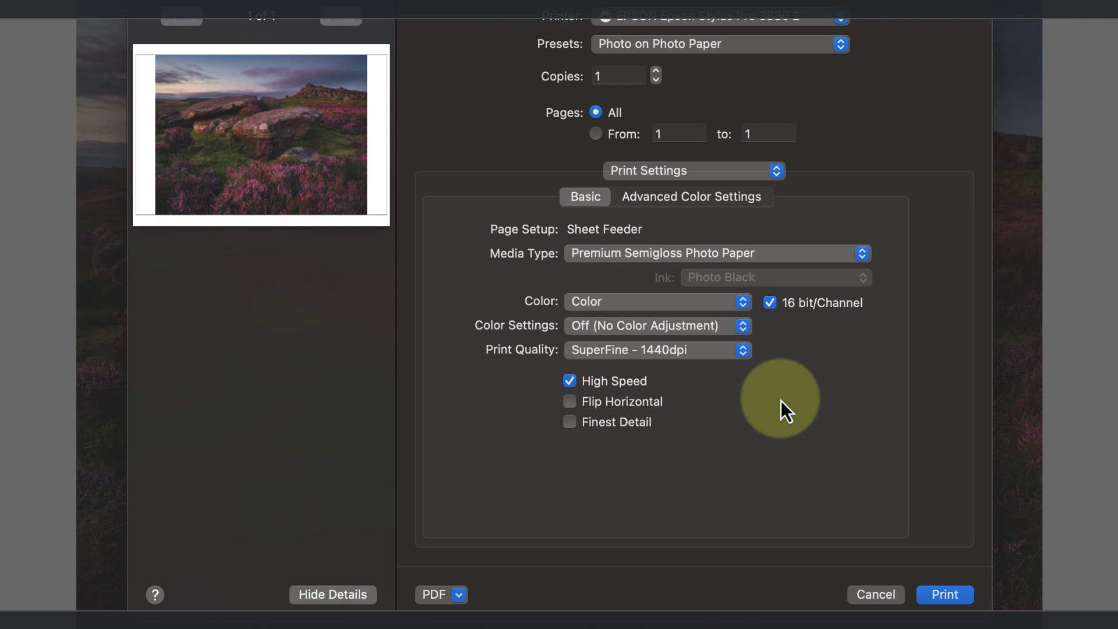
left_click(604, 358)
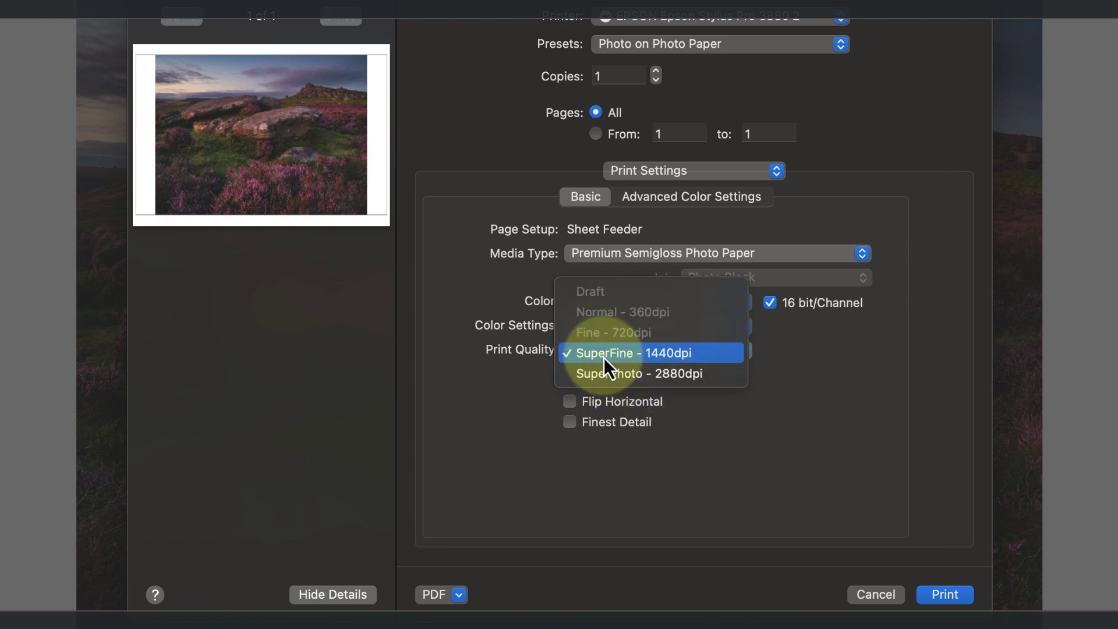
left_click(717, 358)
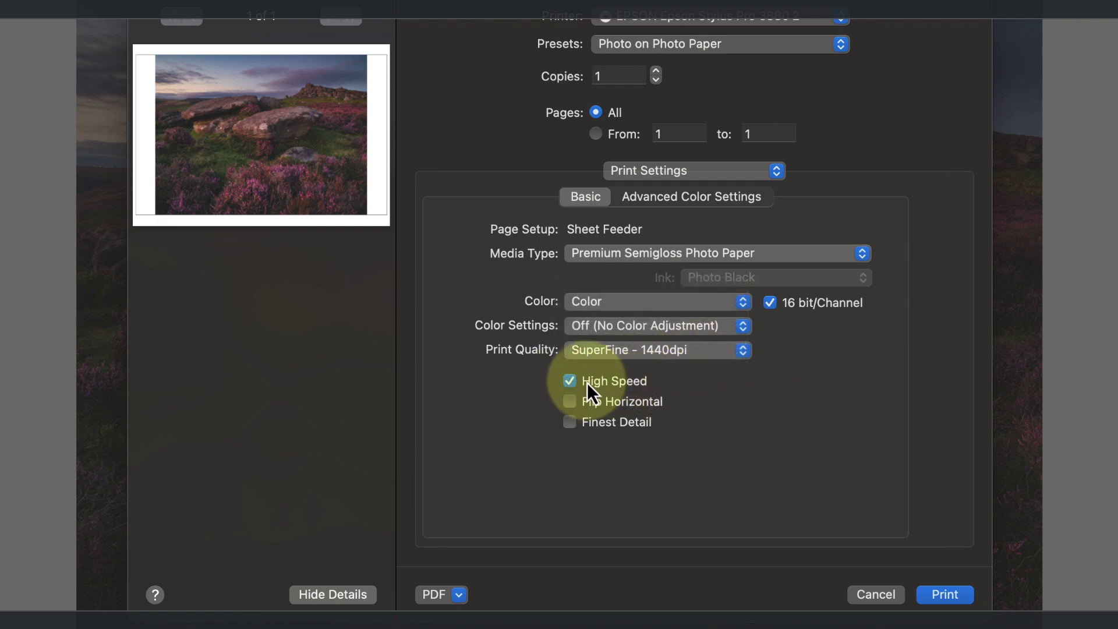
left_click(570, 381)
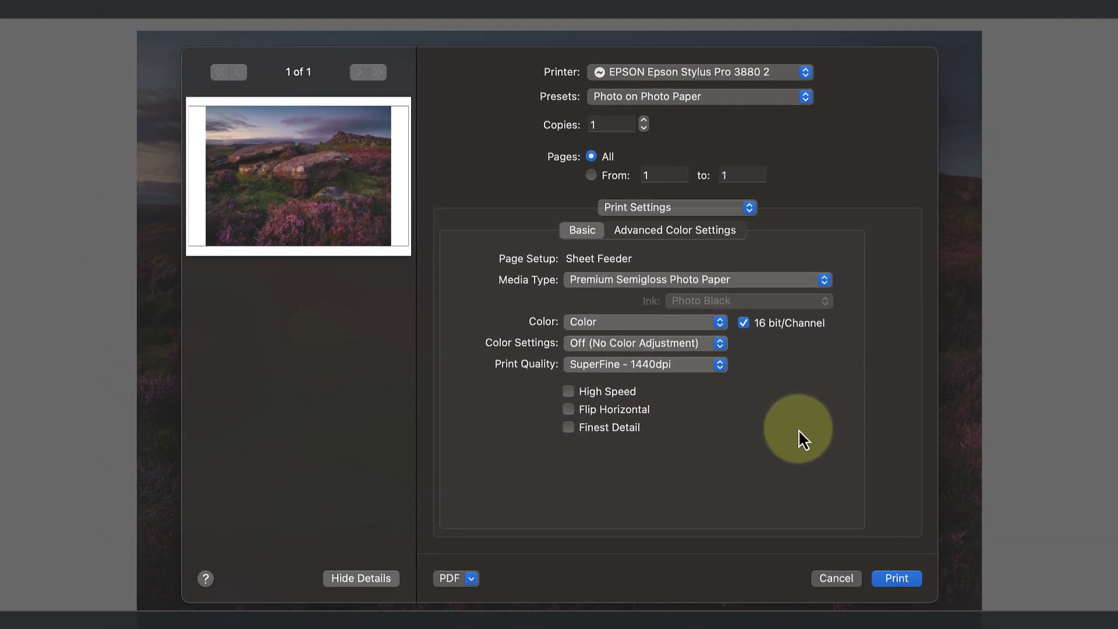
left_click(810, 101)
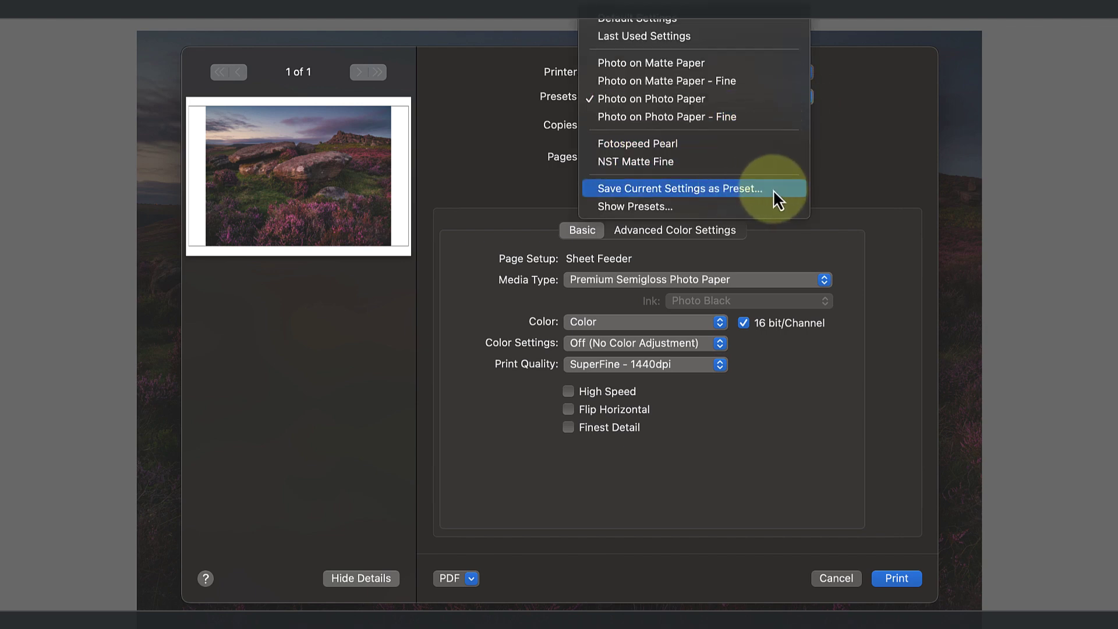